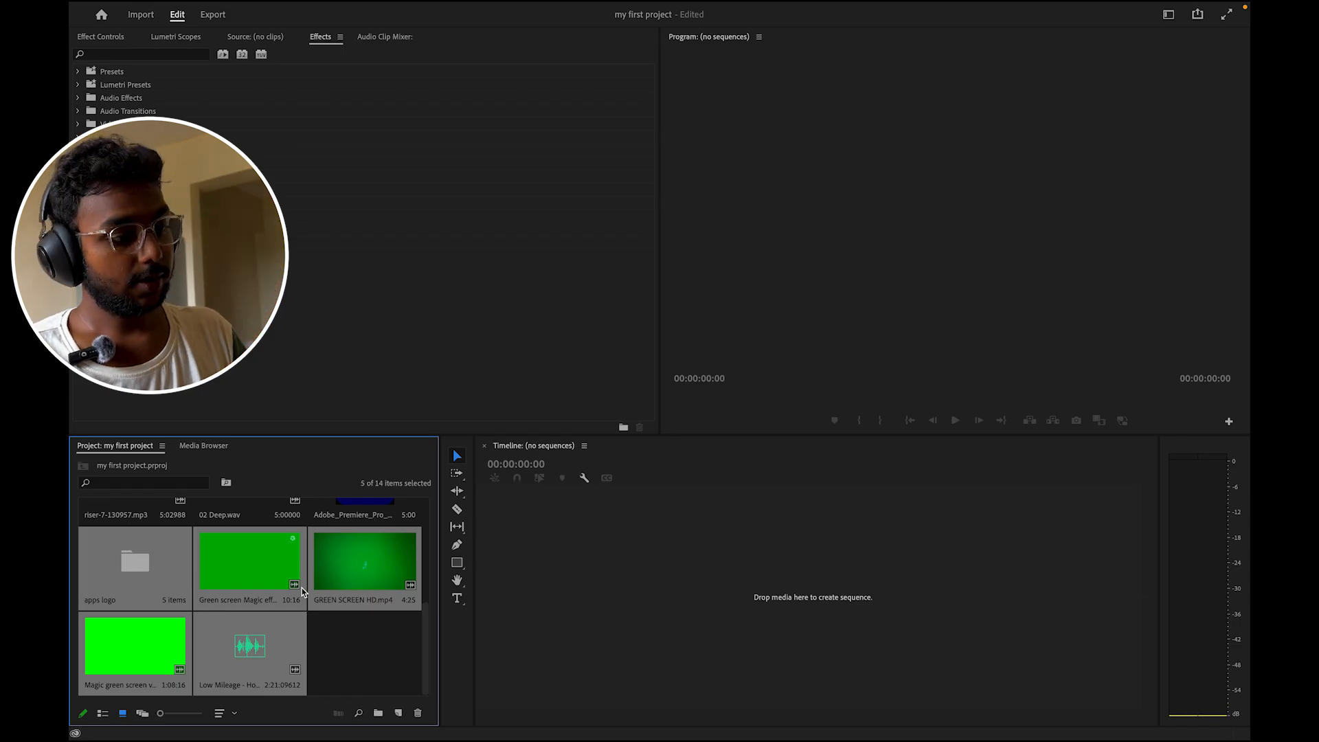
# Step: Review the imported video clips, sound effects, green screen footage and the apps logo bin in the project
pyautogui.click(344, 674)
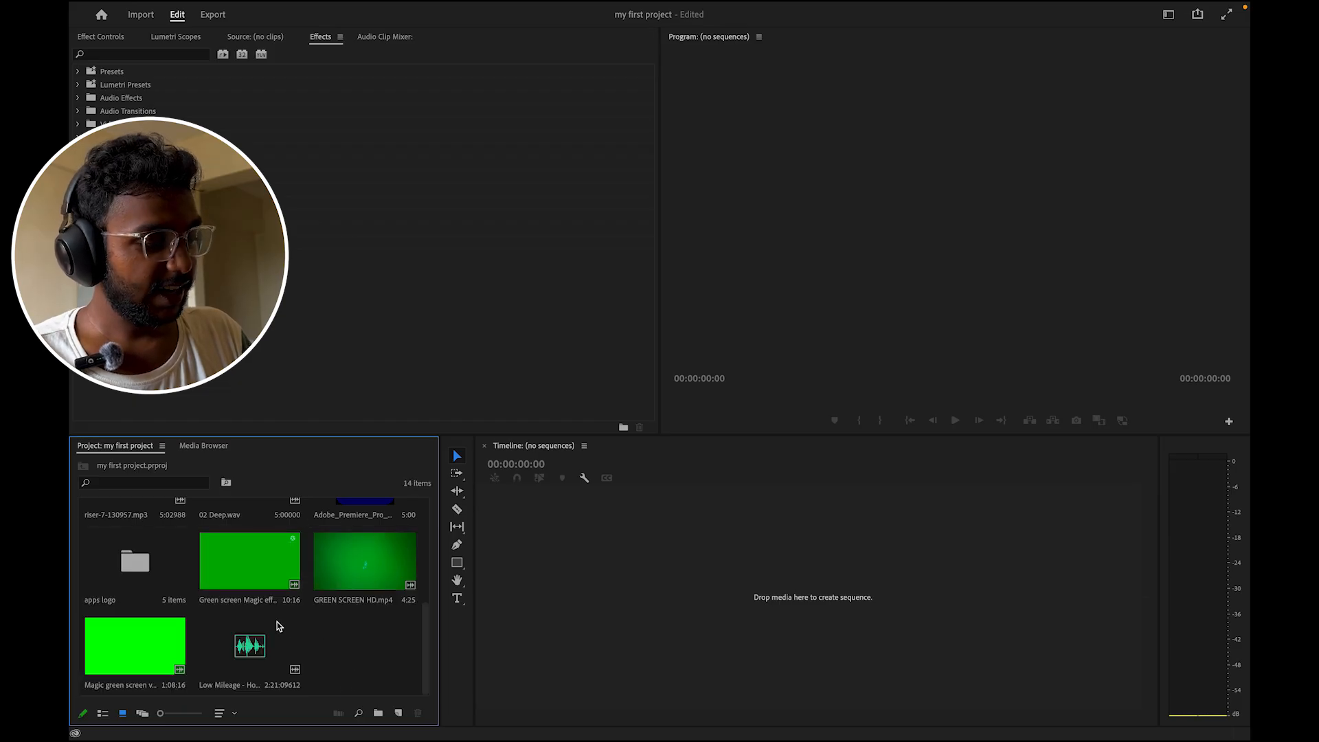
pyautogui.scroll(3, 277, 621)
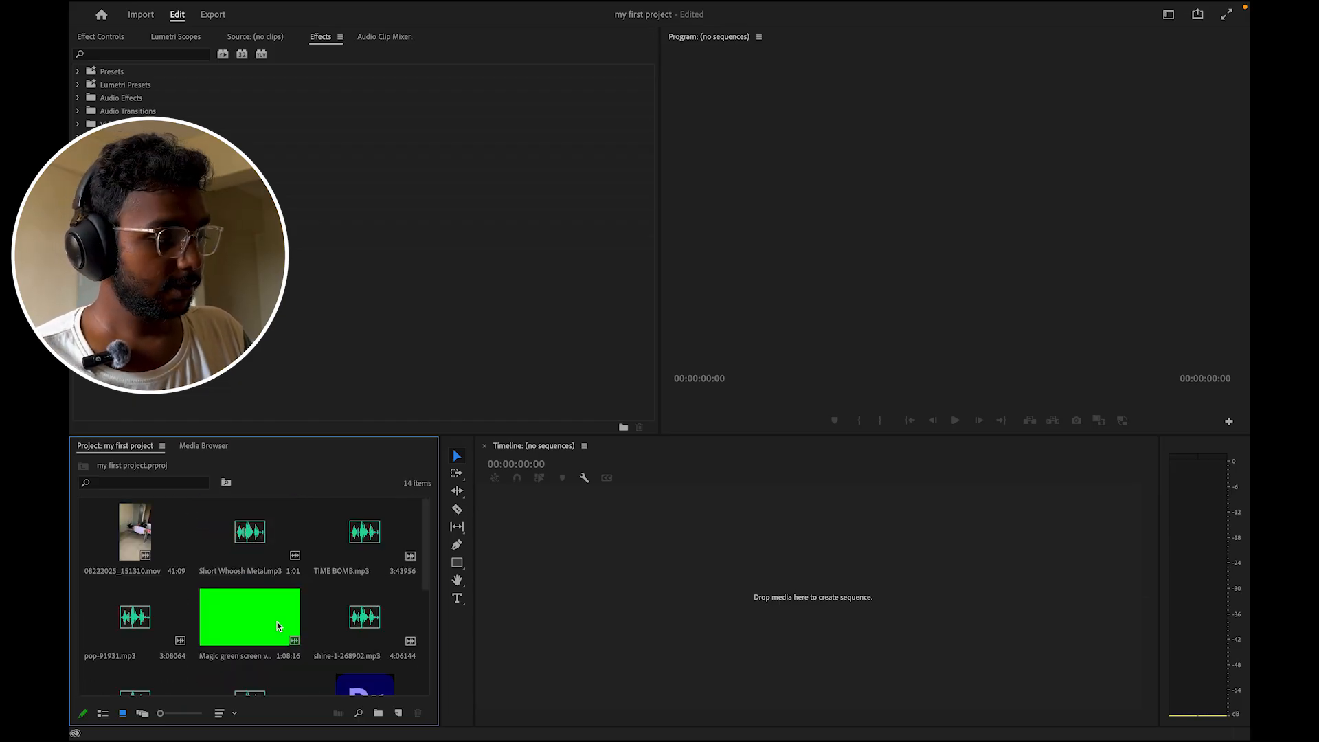
pyautogui.click(140, 535)
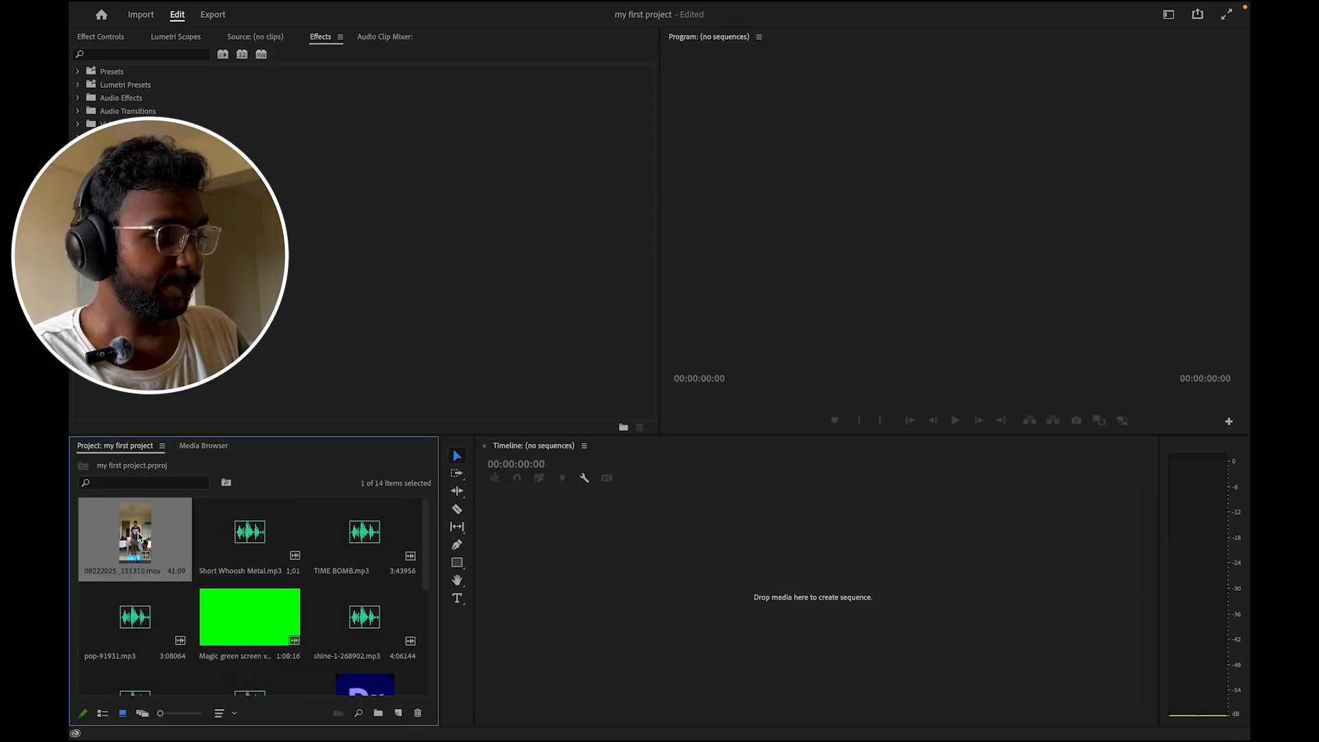
pyautogui.click(250, 547)
pyautogui.click(328, 546)
pyautogui.click(365, 610)
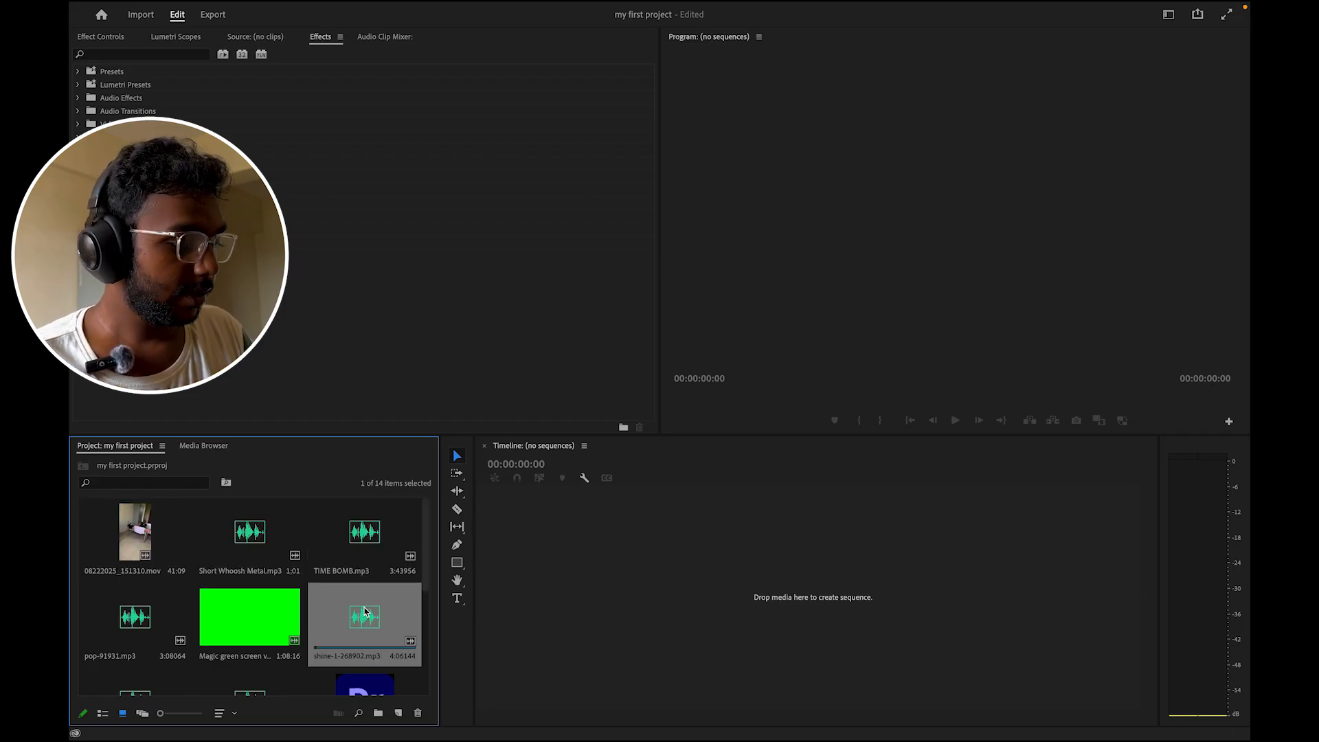
pyautogui.click(114, 617)
pyautogui.click(251, 615)
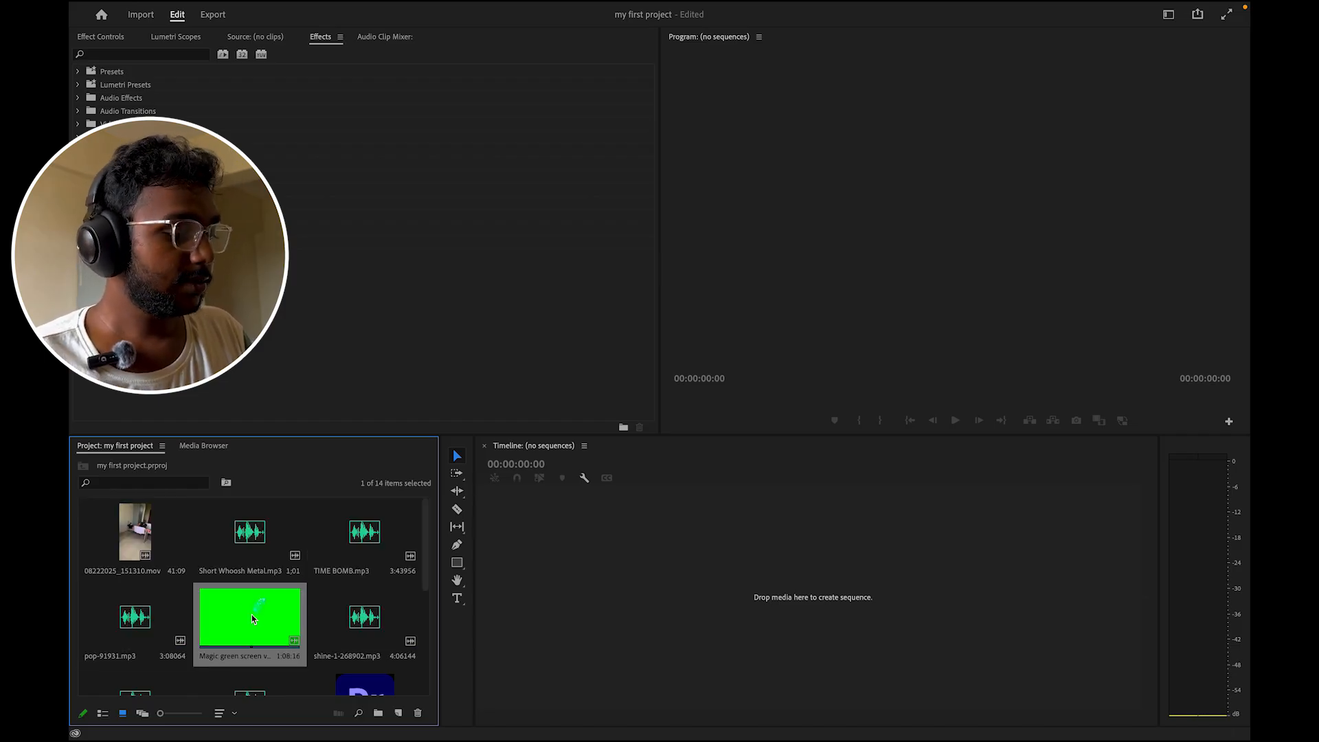
pyautogui.scroll(-3, 253, 617)
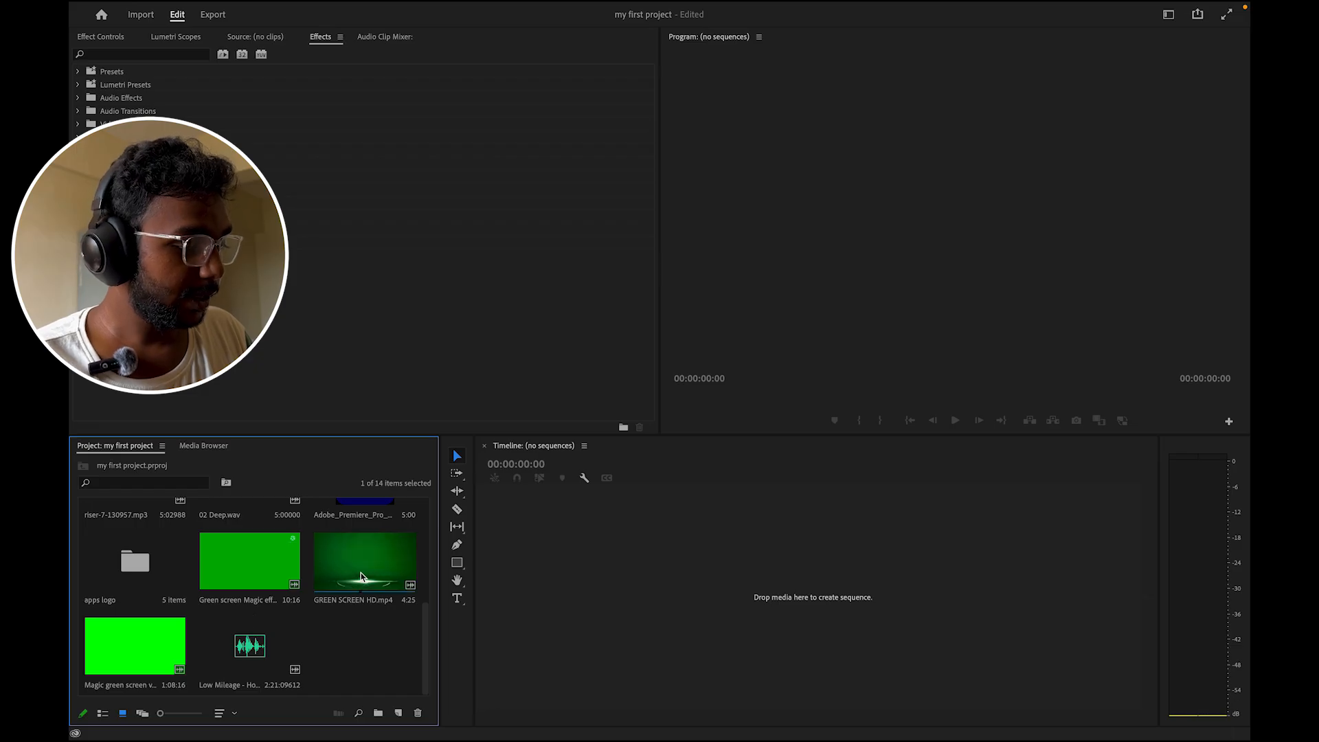
pyautogui.doubleClick(134, 577)
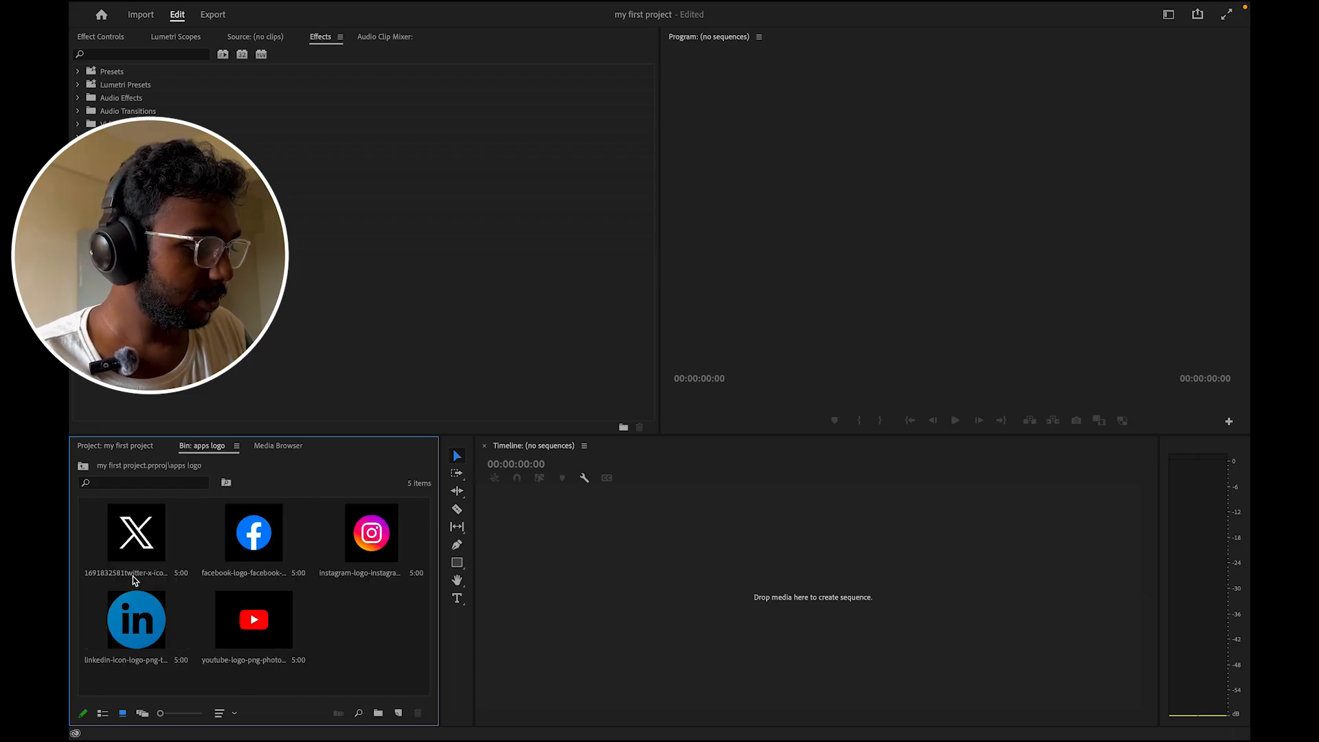
pyautogui.click(117, 448)
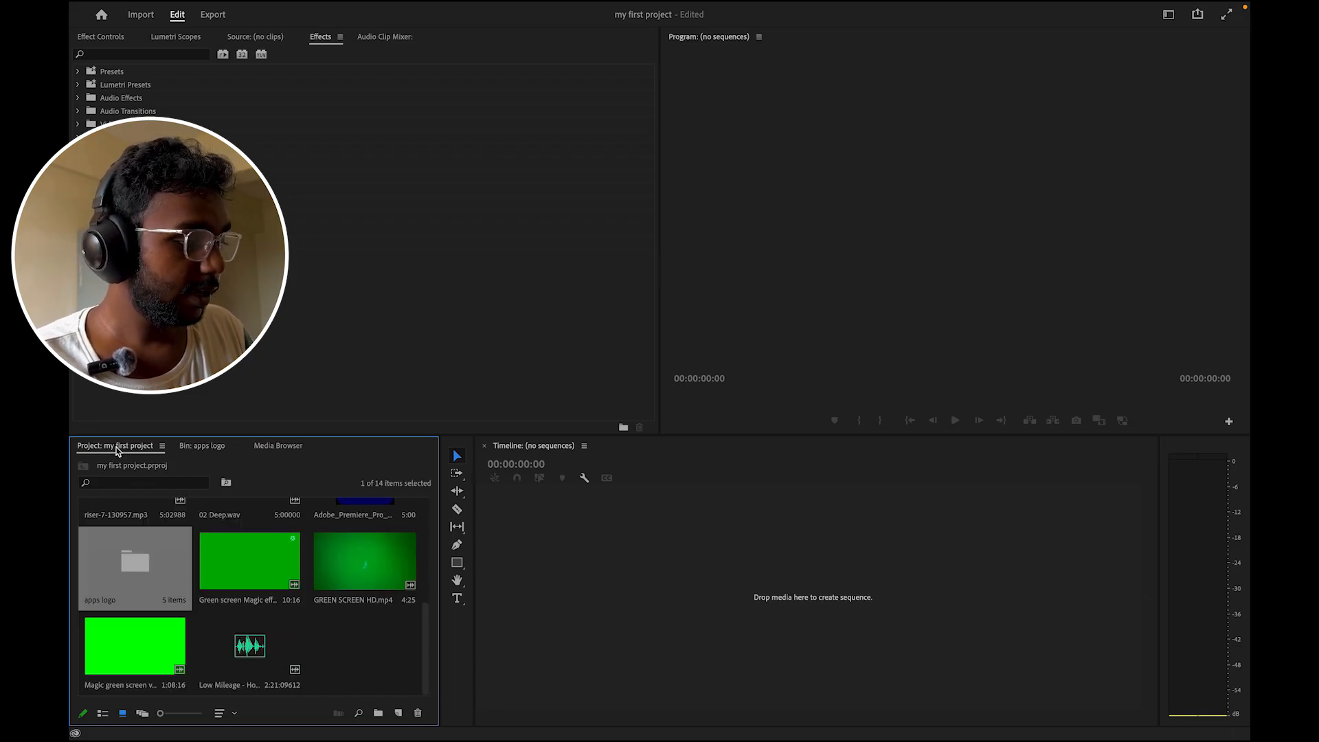
pyautogui.click(245, 658)
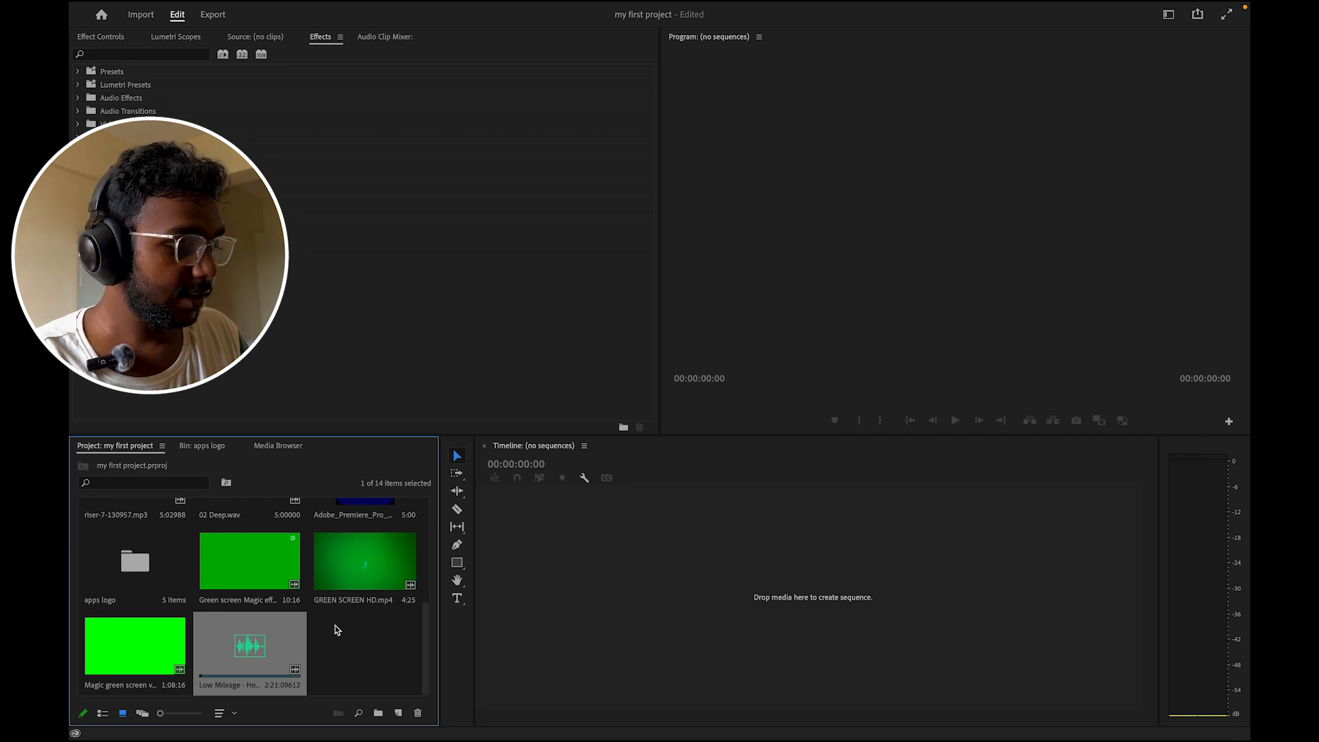
pyautogui.scroll(5, 335, 629)
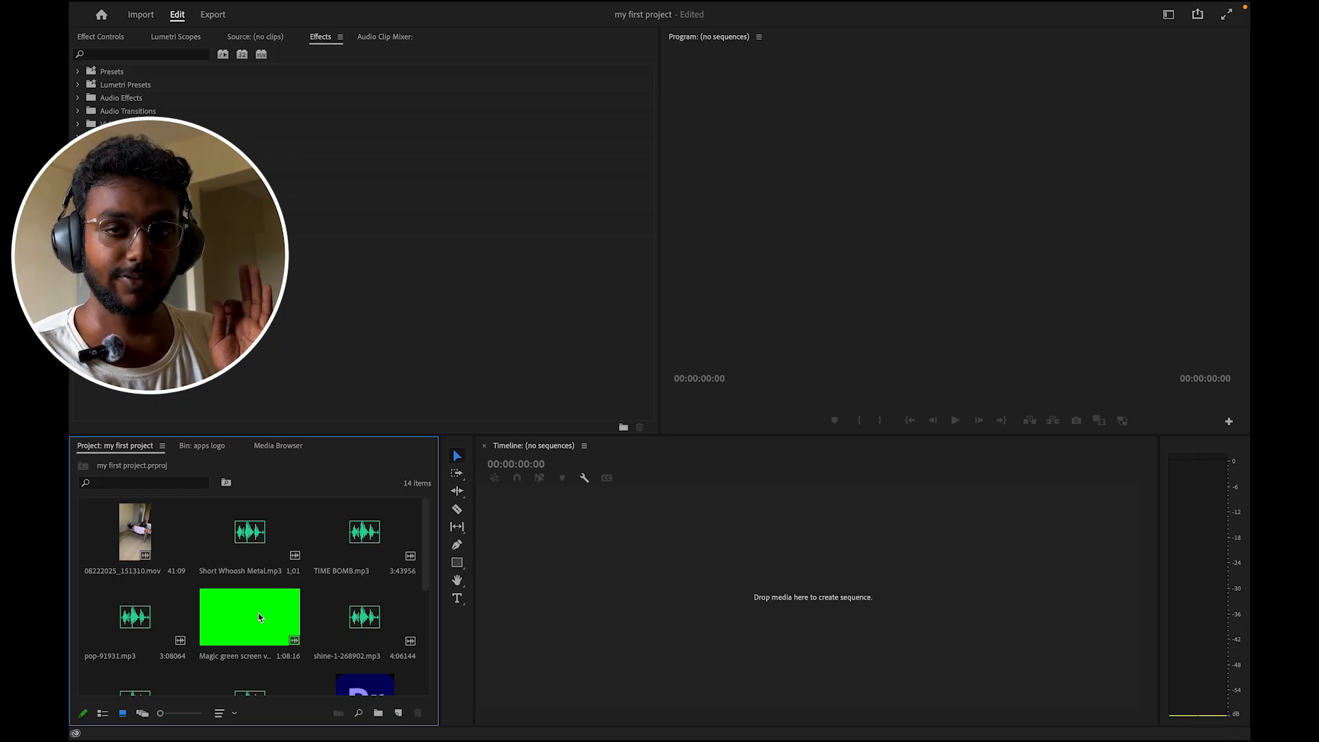
pyautogui.click(374, 611)
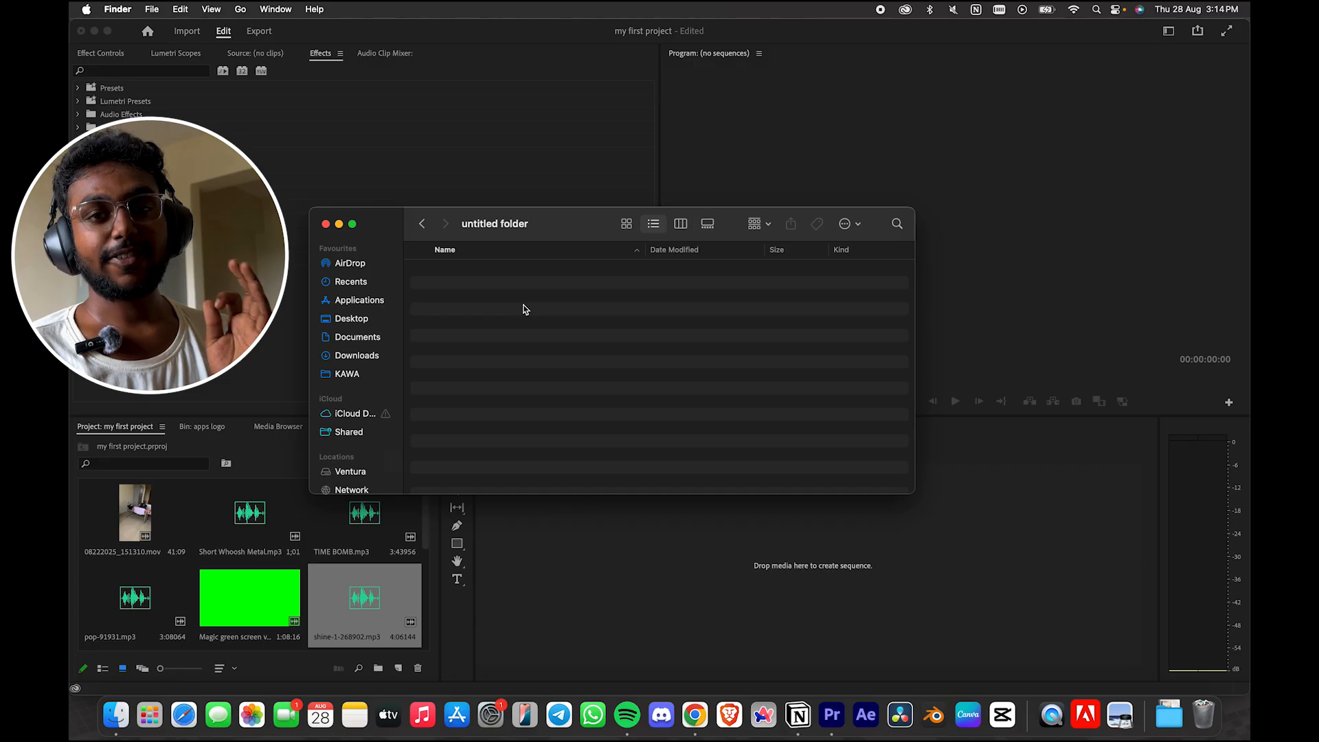
# Step: In Finder, create a new folder named "podcast edit" inside the untitled folder
pyautogui.rightClick(446, 291)
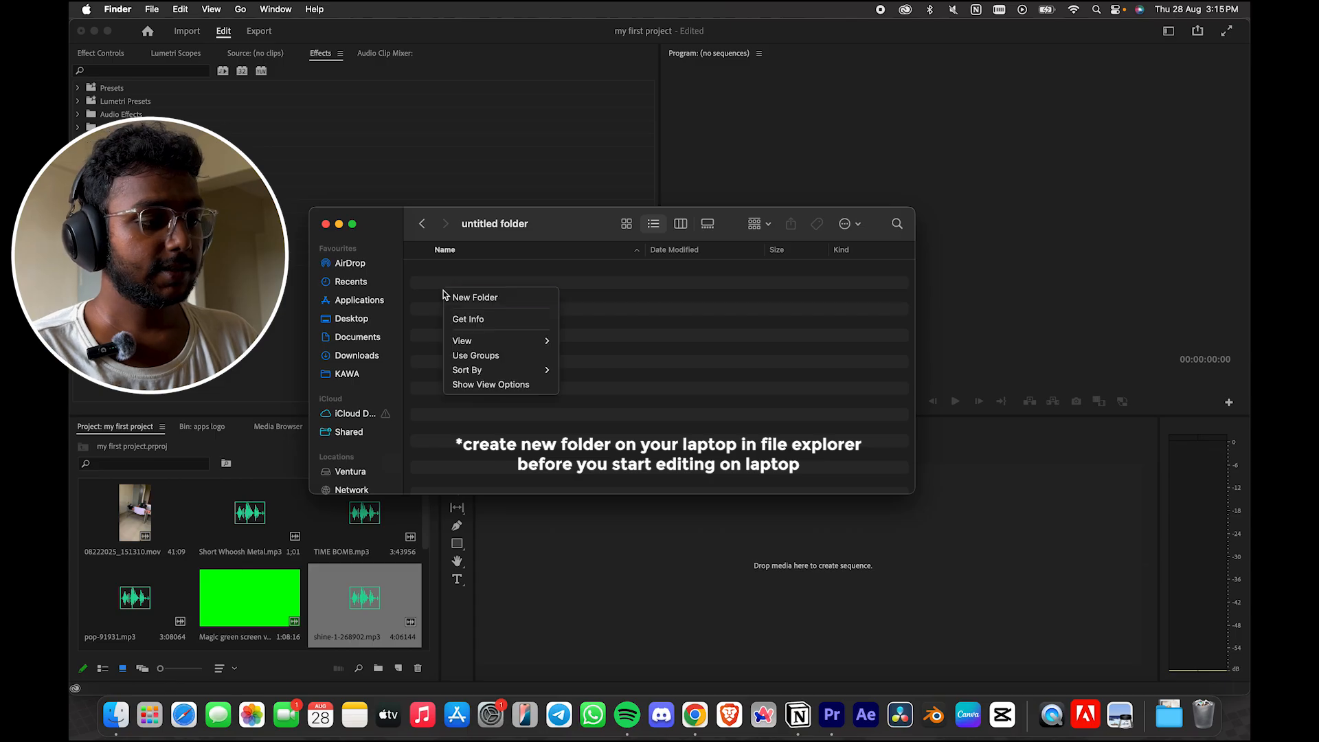
pyautogui.click(462, 298)
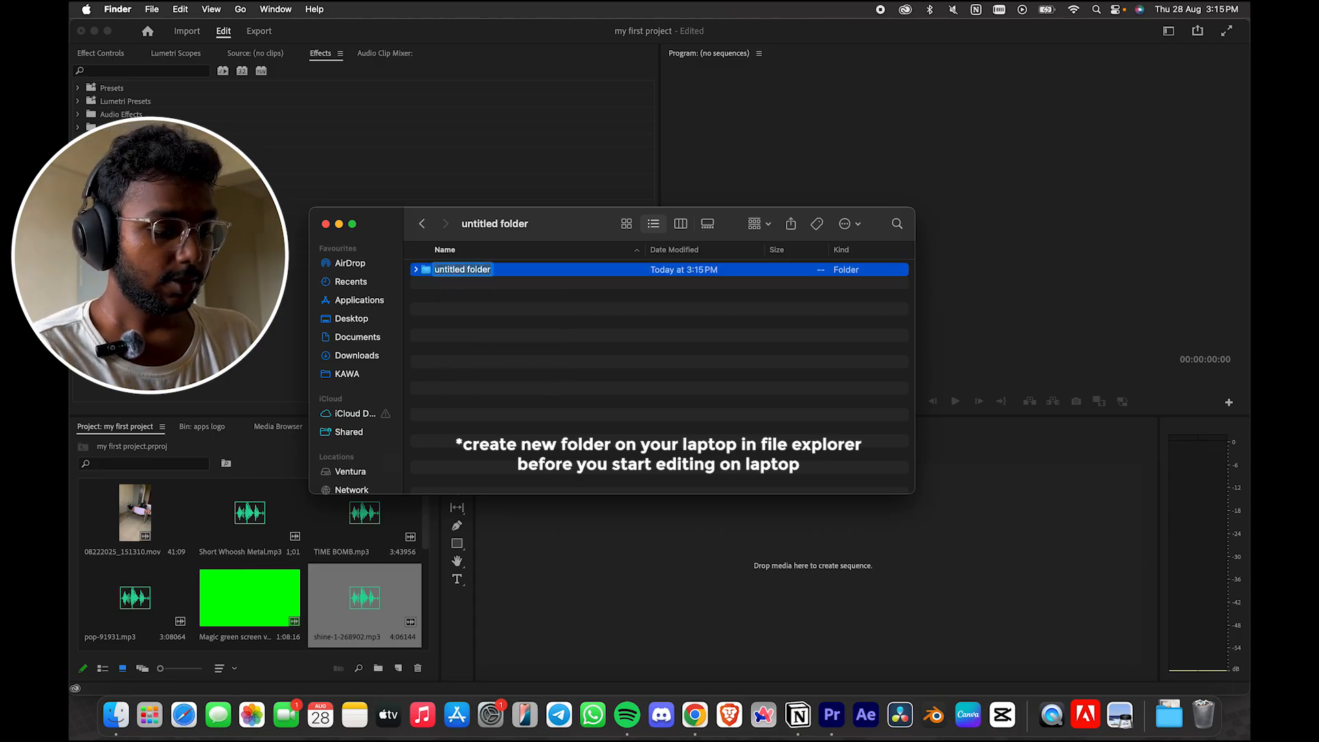
pyautogui.write('podcast')
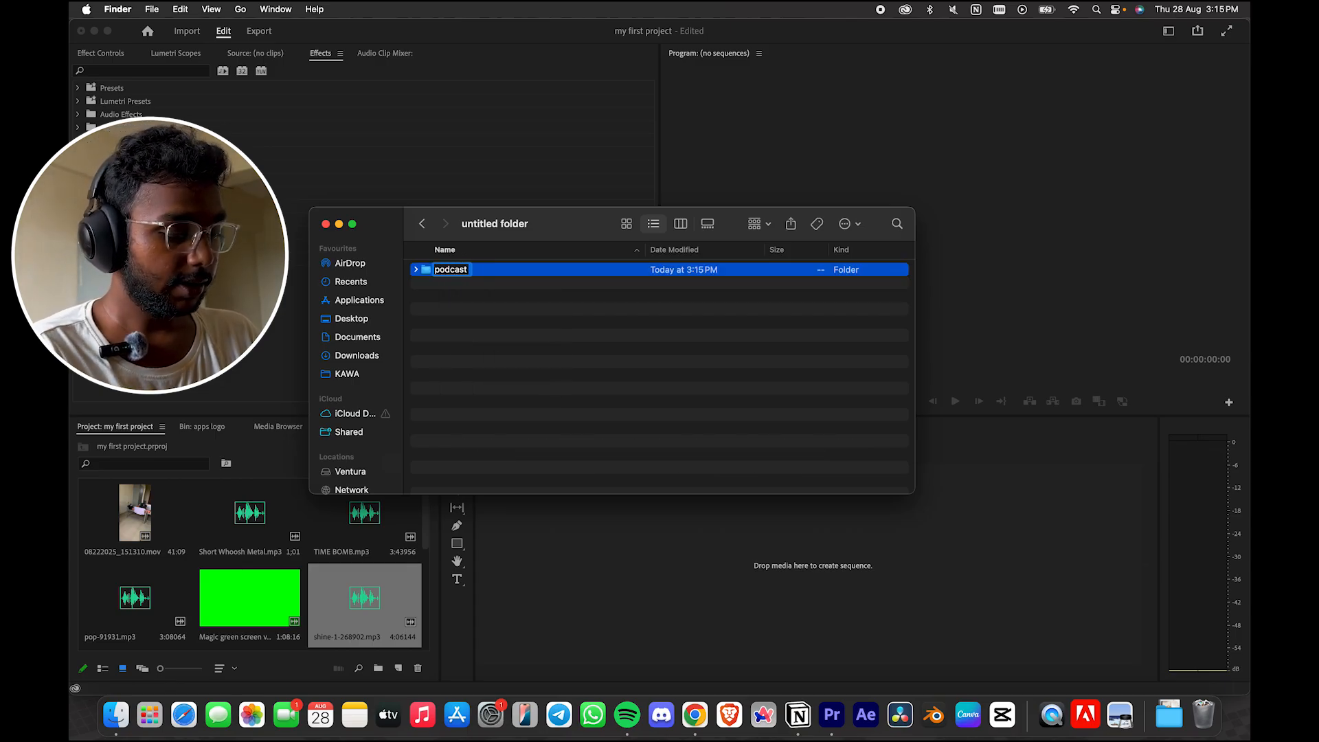
pyautogui.write(' edit')
pyautogui.press('Return')
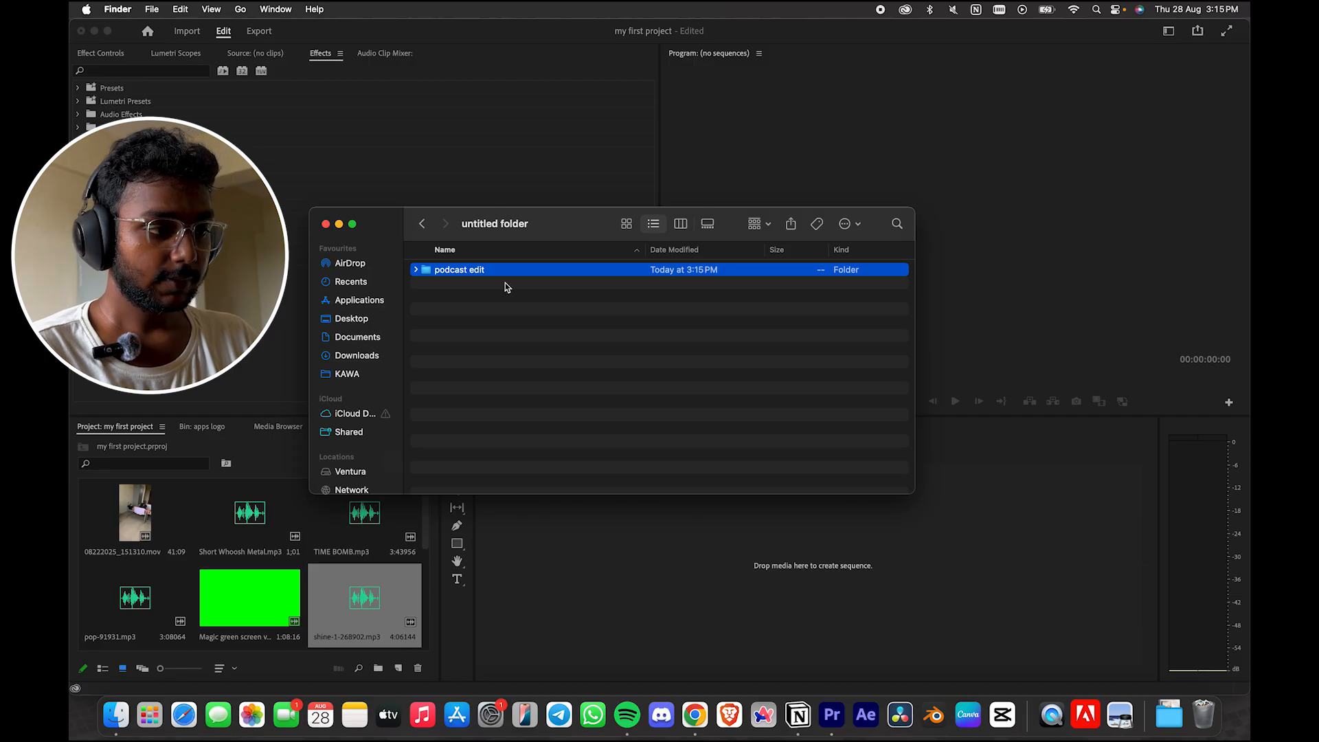
pyautogui.click(494, 297)
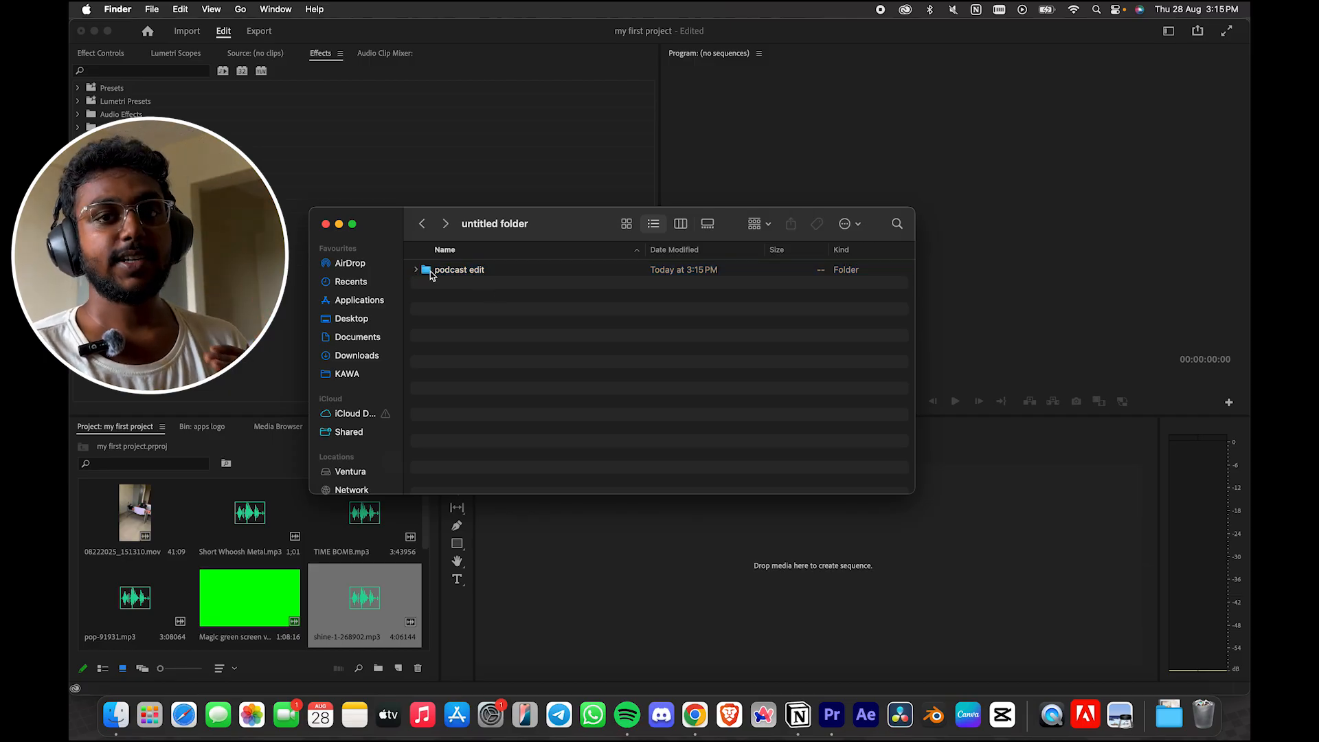
# Step: Open the podcast edit folder and create a subfolder named "main footage" in it
pyautogui.doubleClick(430, 272)
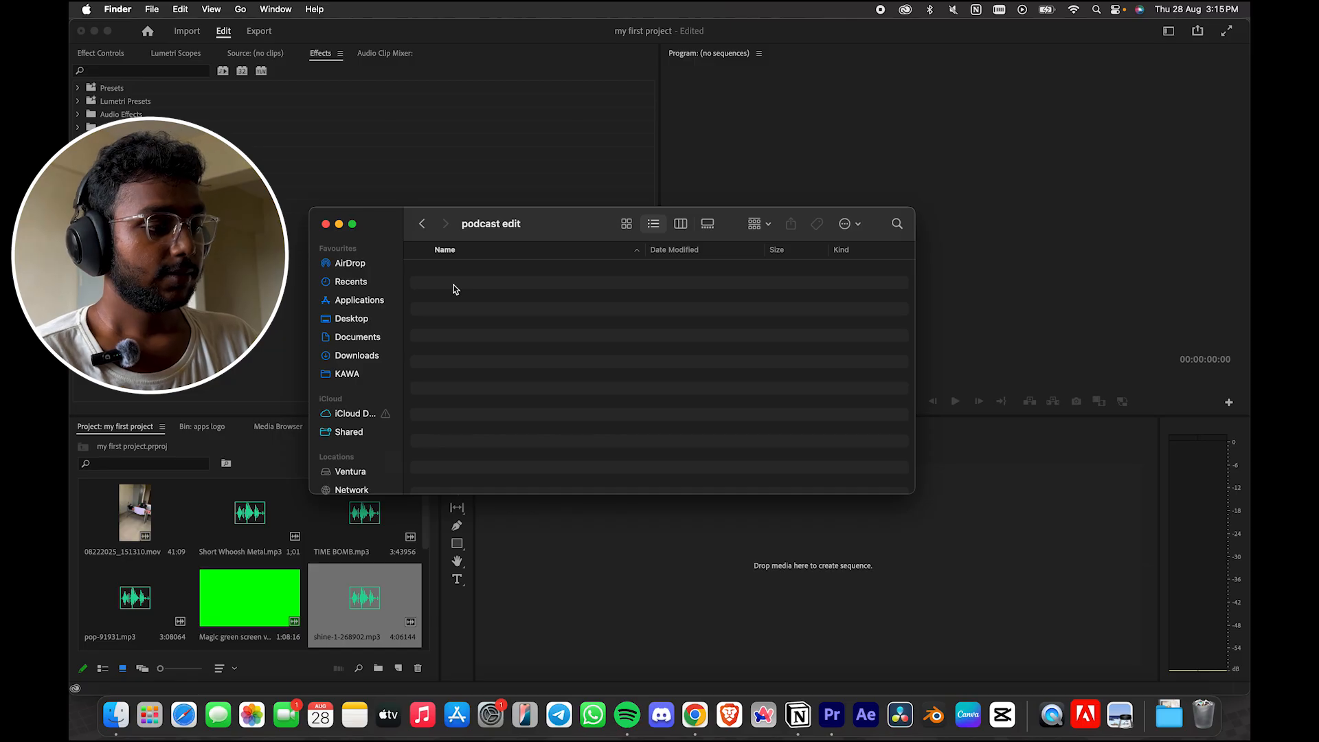
pyautogui.rightClick(454, 289)
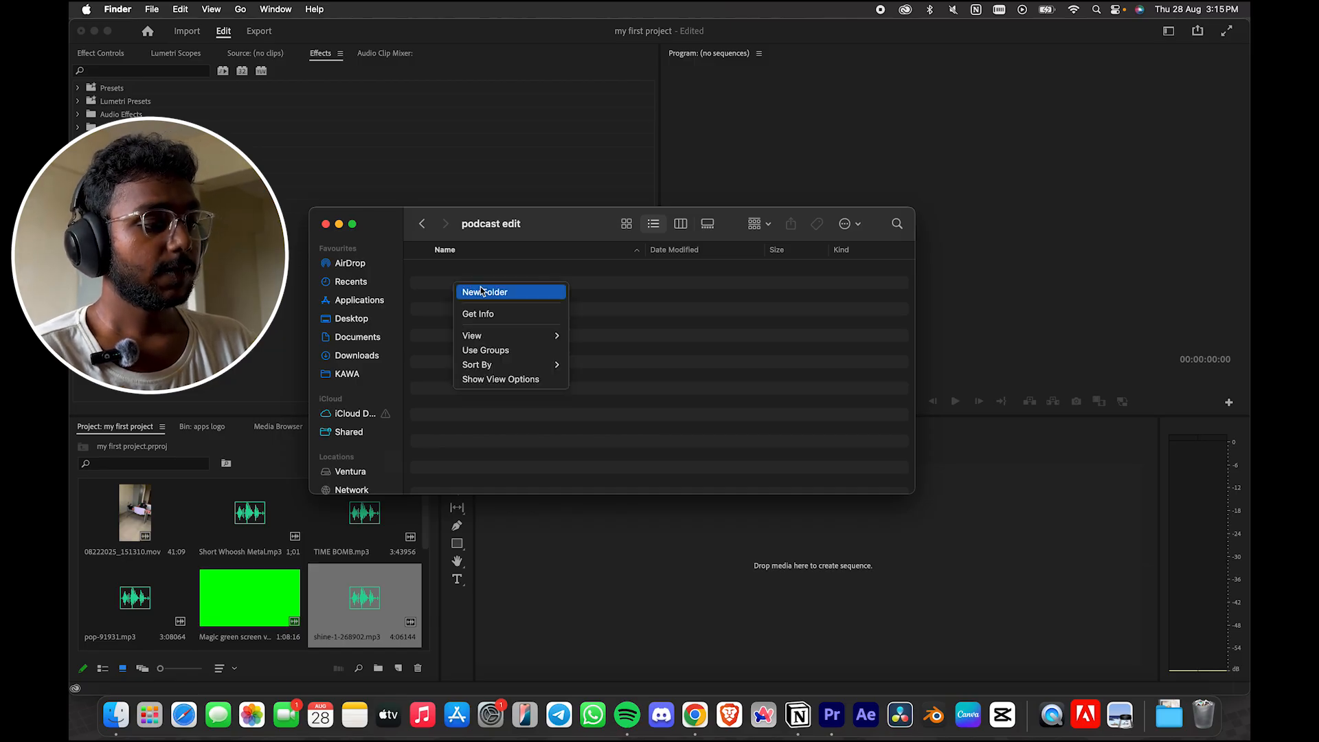
pyautogui.click(481, 294)
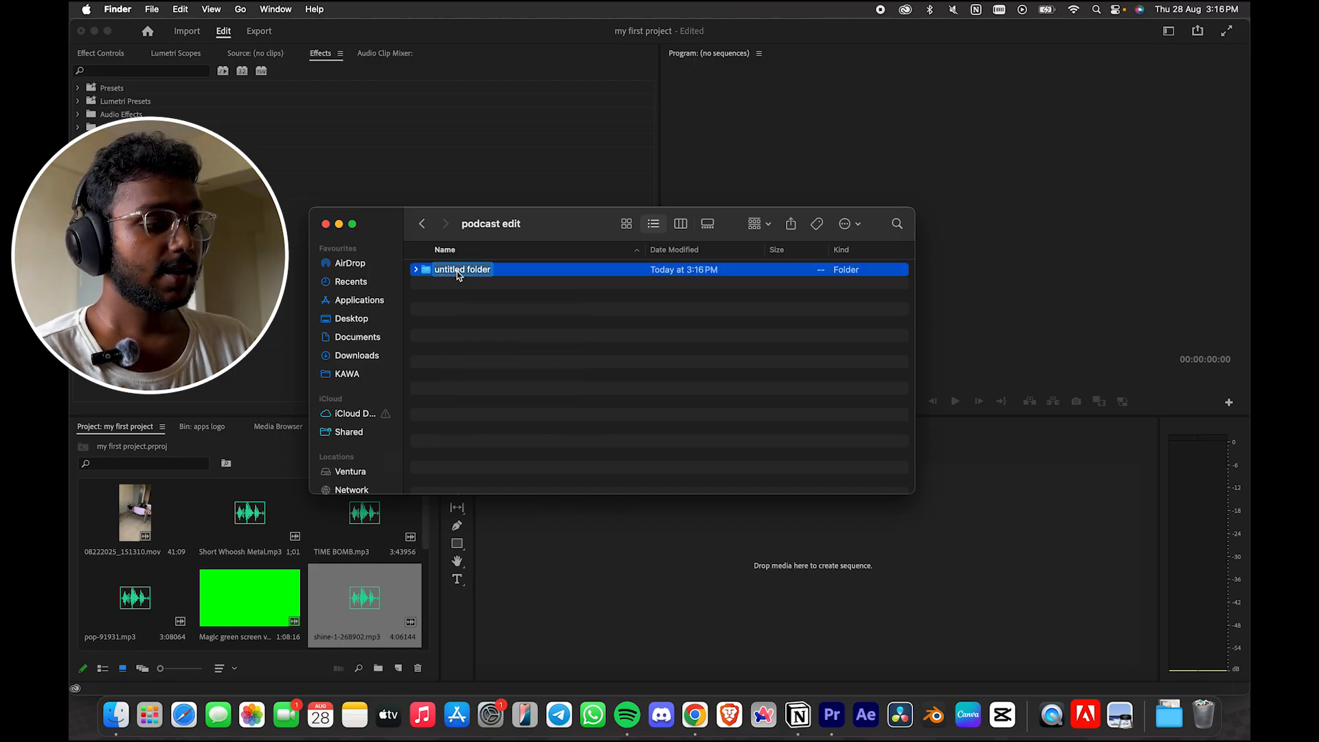
pyautogui.write('mai')
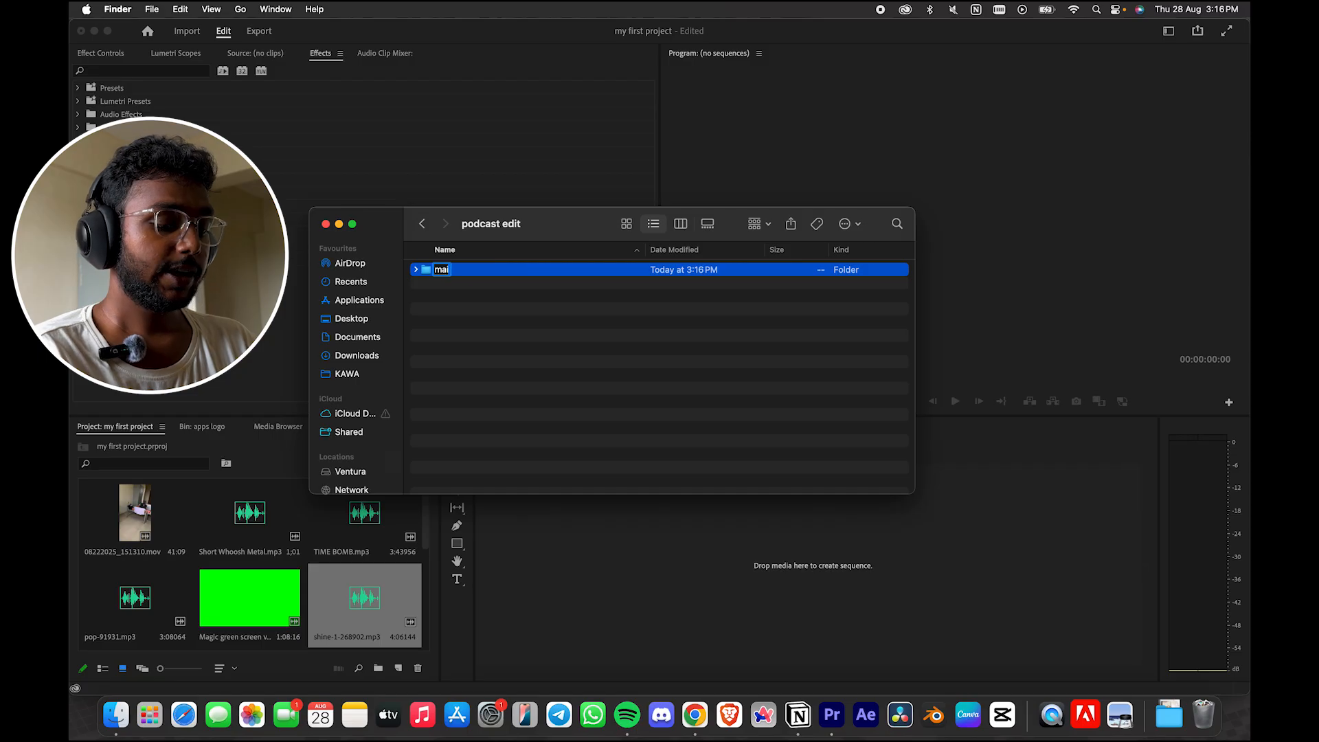
pyautogui.write('n footage')
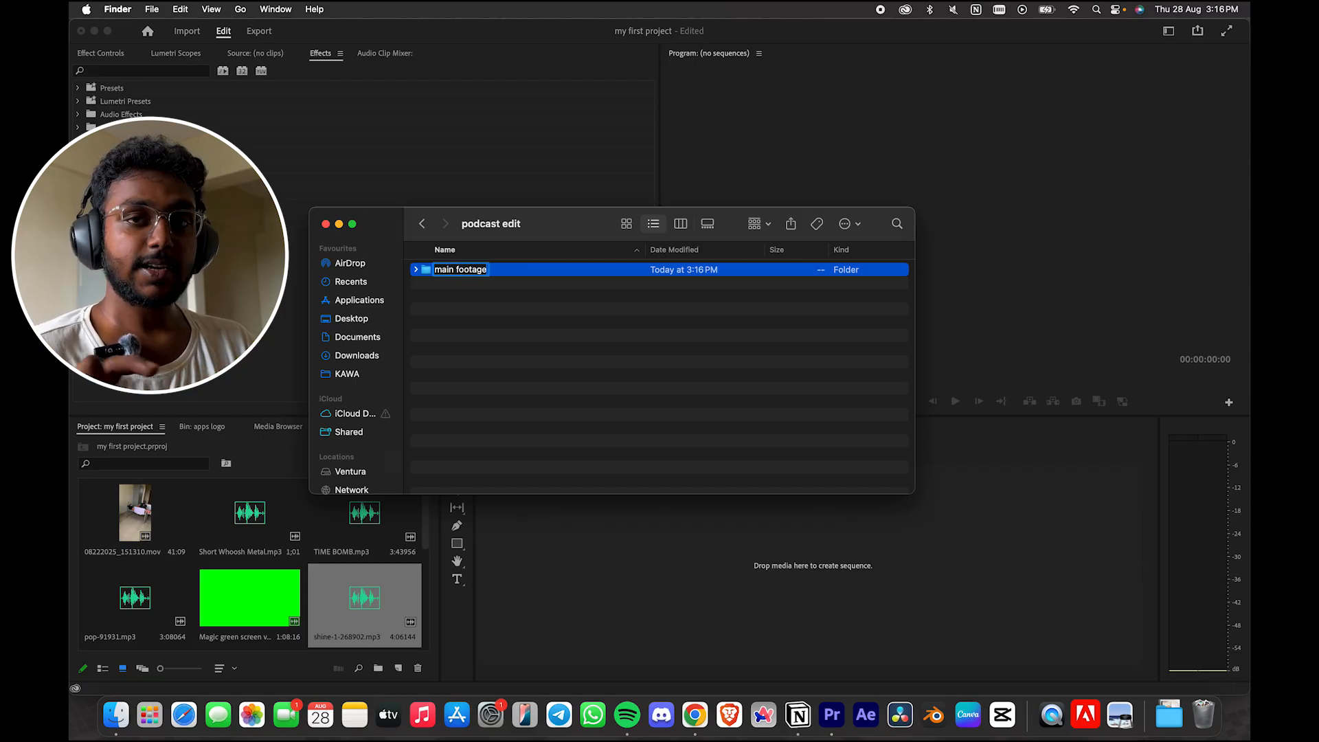
pyautogui.press('Return')
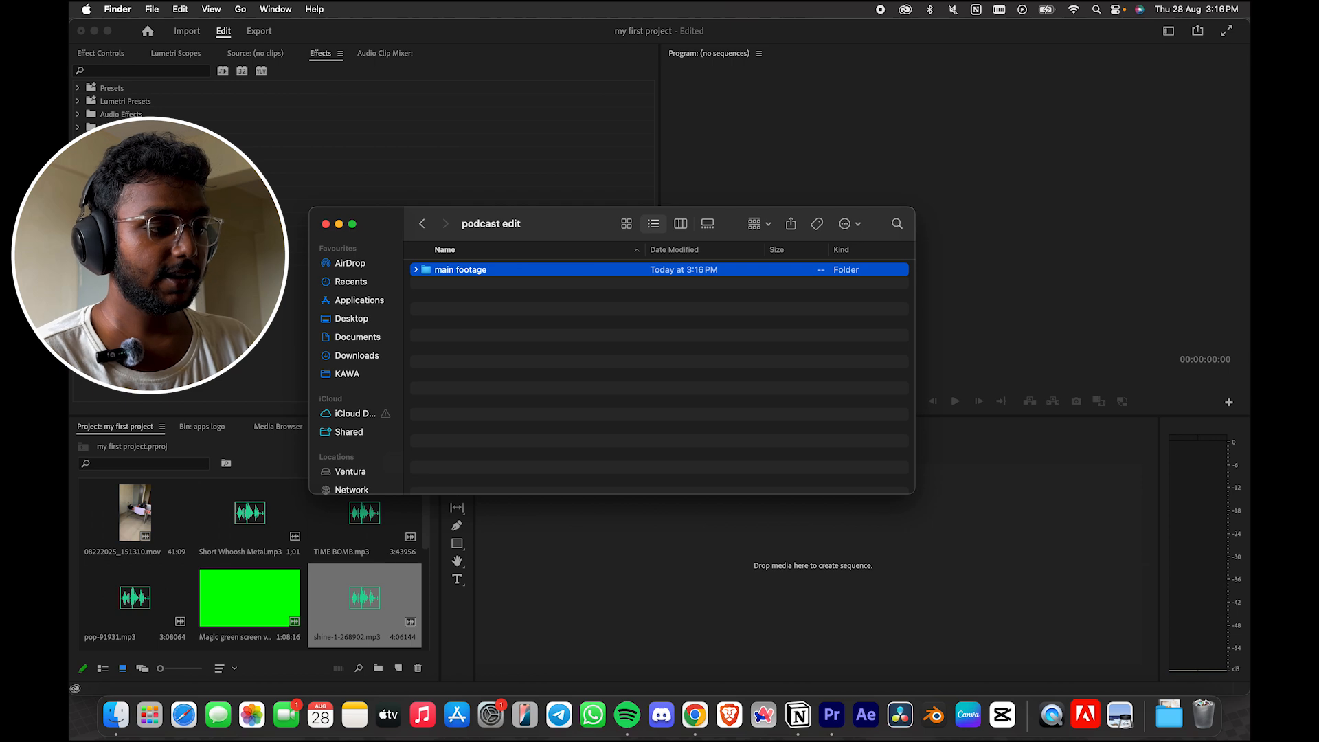
# Step: Create another subfolder named "background music" in the podcast edit folder
pyautogui.rightClick(474, 303)
pyautogui.click(488, 305)
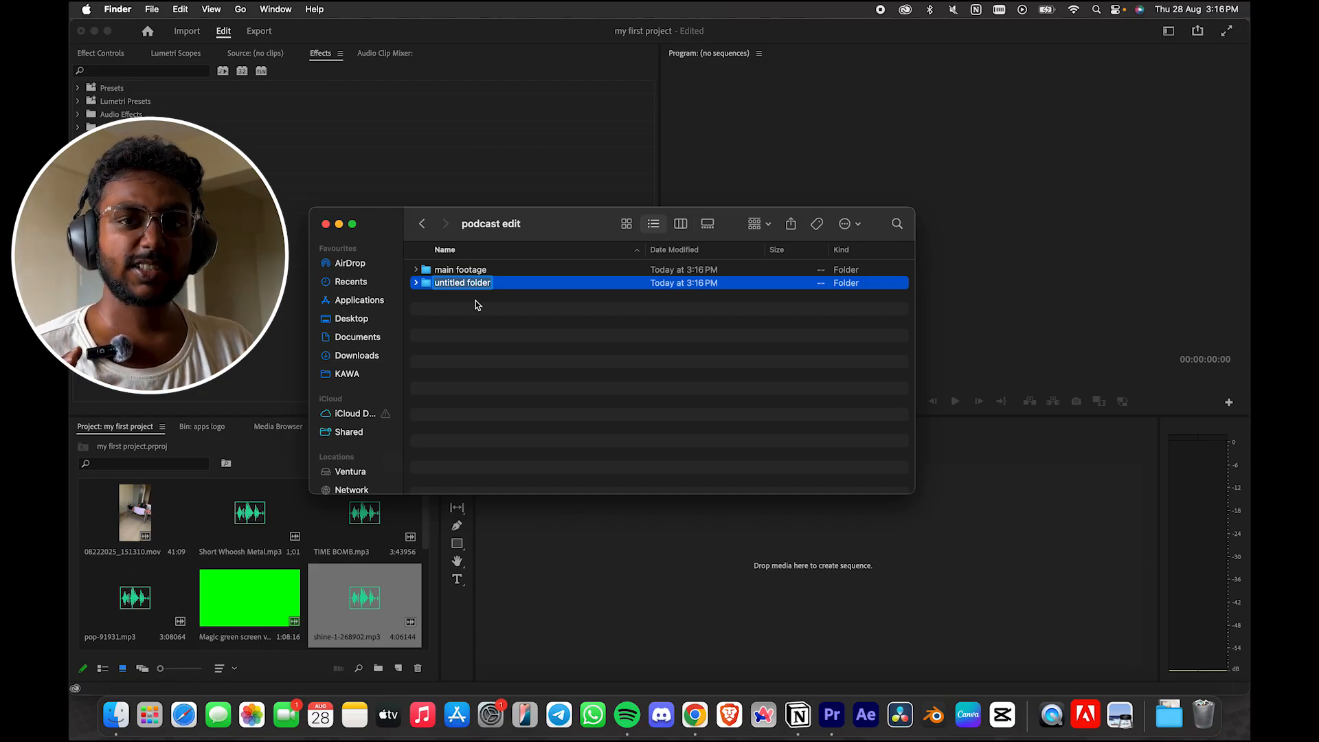
pyautogui.write('ba')
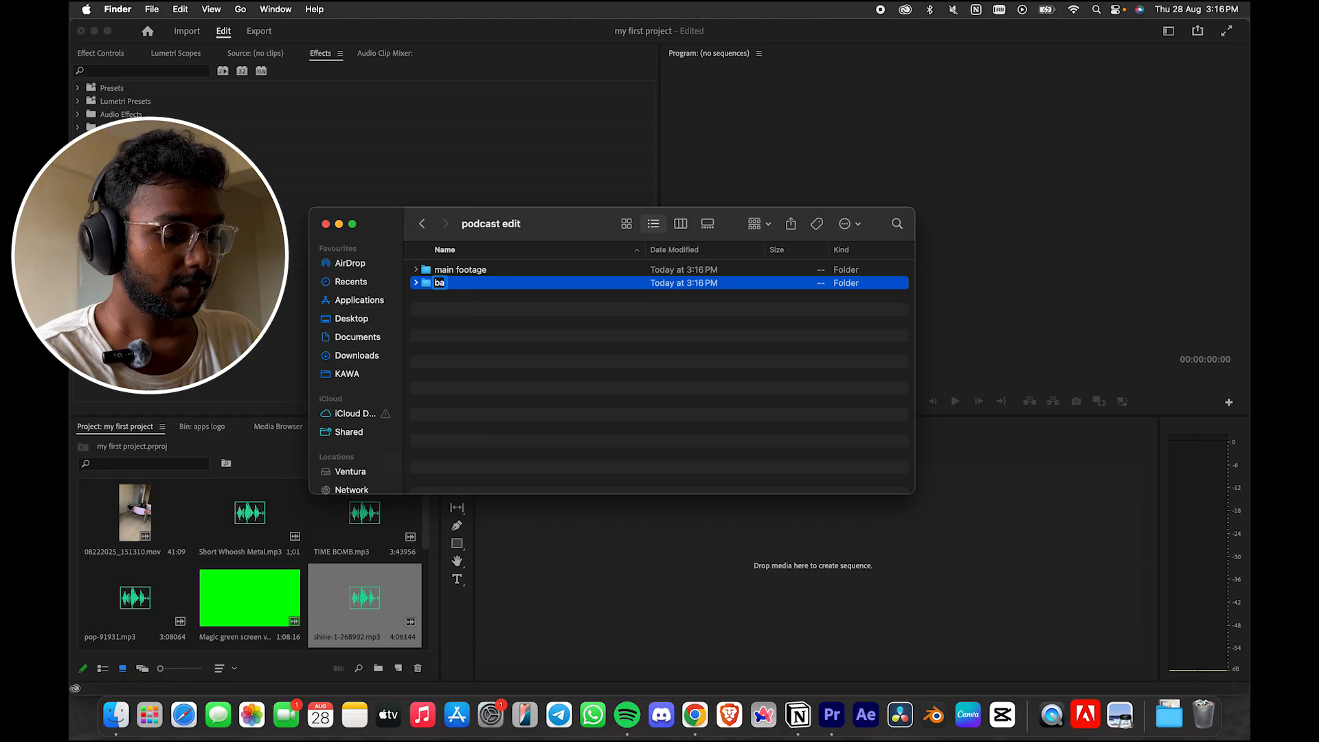
pyautogui.write('ckground music')
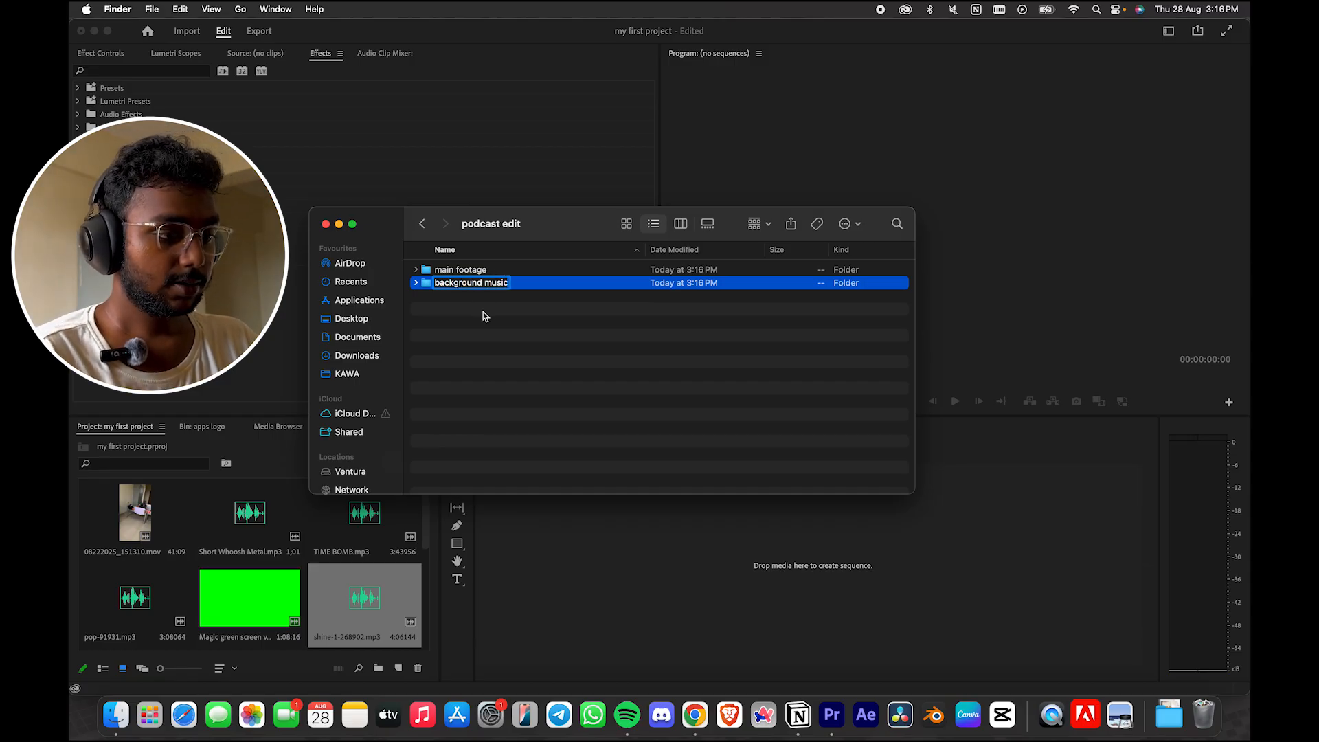
pyautogui.press('Return')
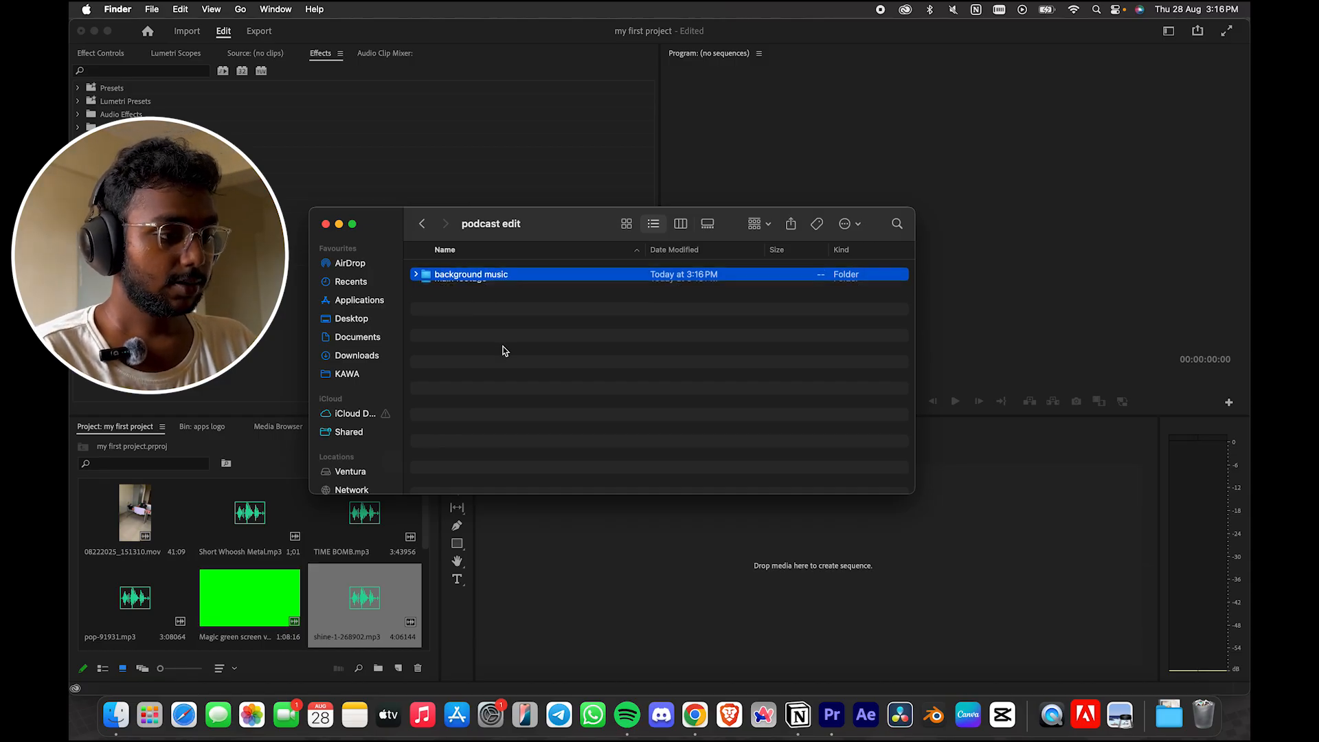
# Step: Add a subfolder named "sfx" for the sound effects to the podcast edit folder
pyautogui.rightClick(461, 327)
pyautogui.click(509, 338)
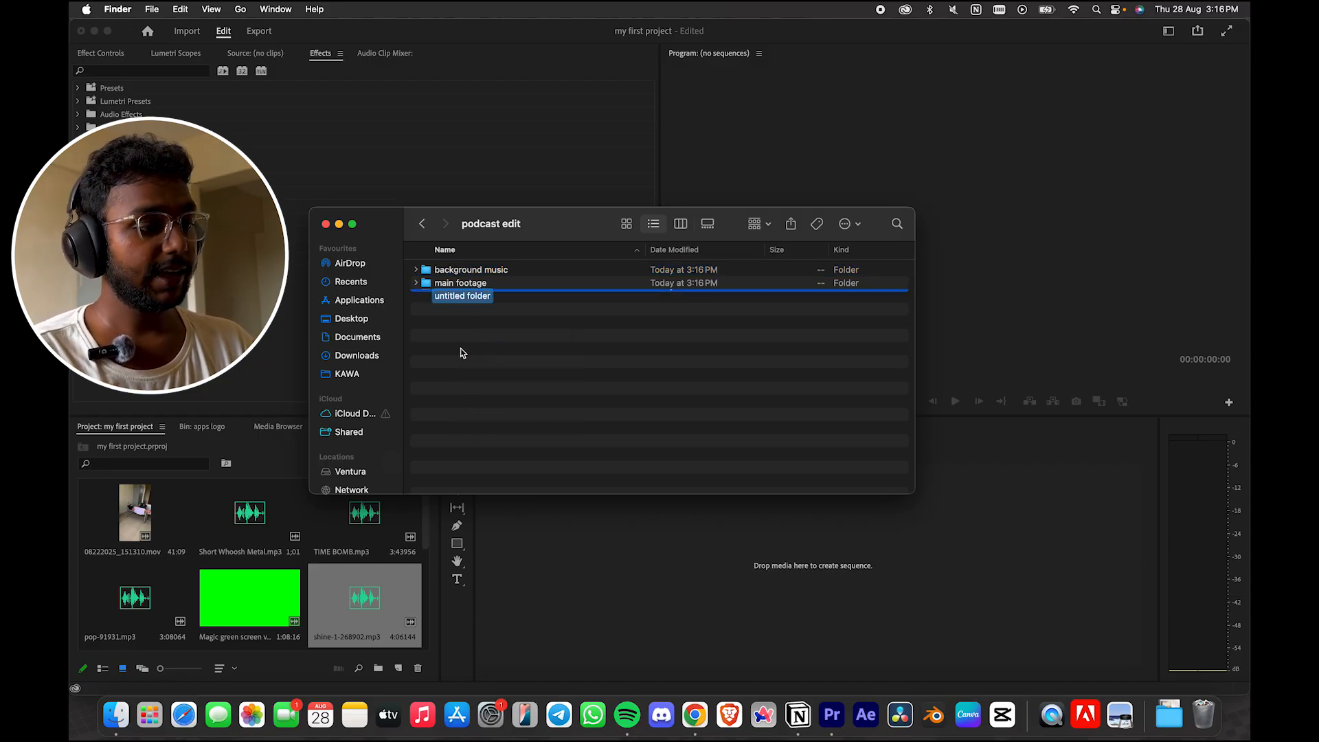
pyautogui.write('sfx')
pyautogui.press('Return')
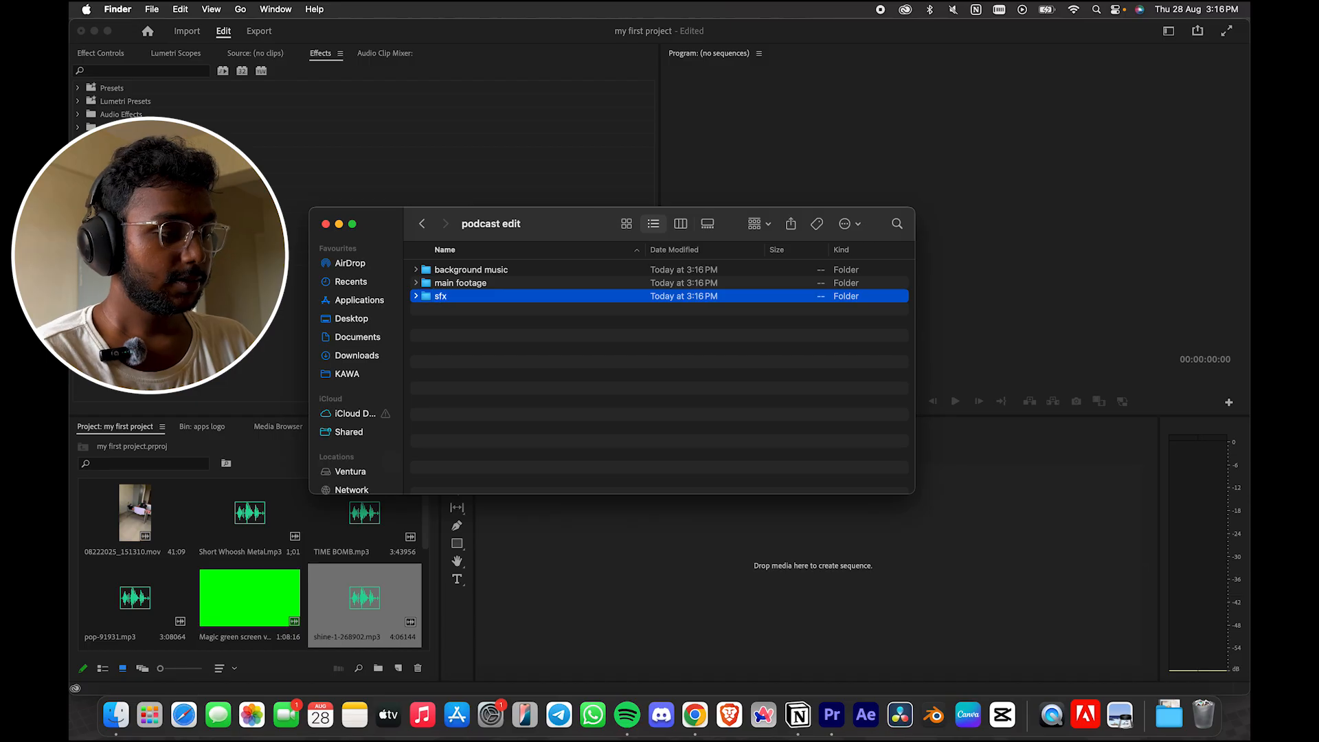
pyautogui.click(440, 323)
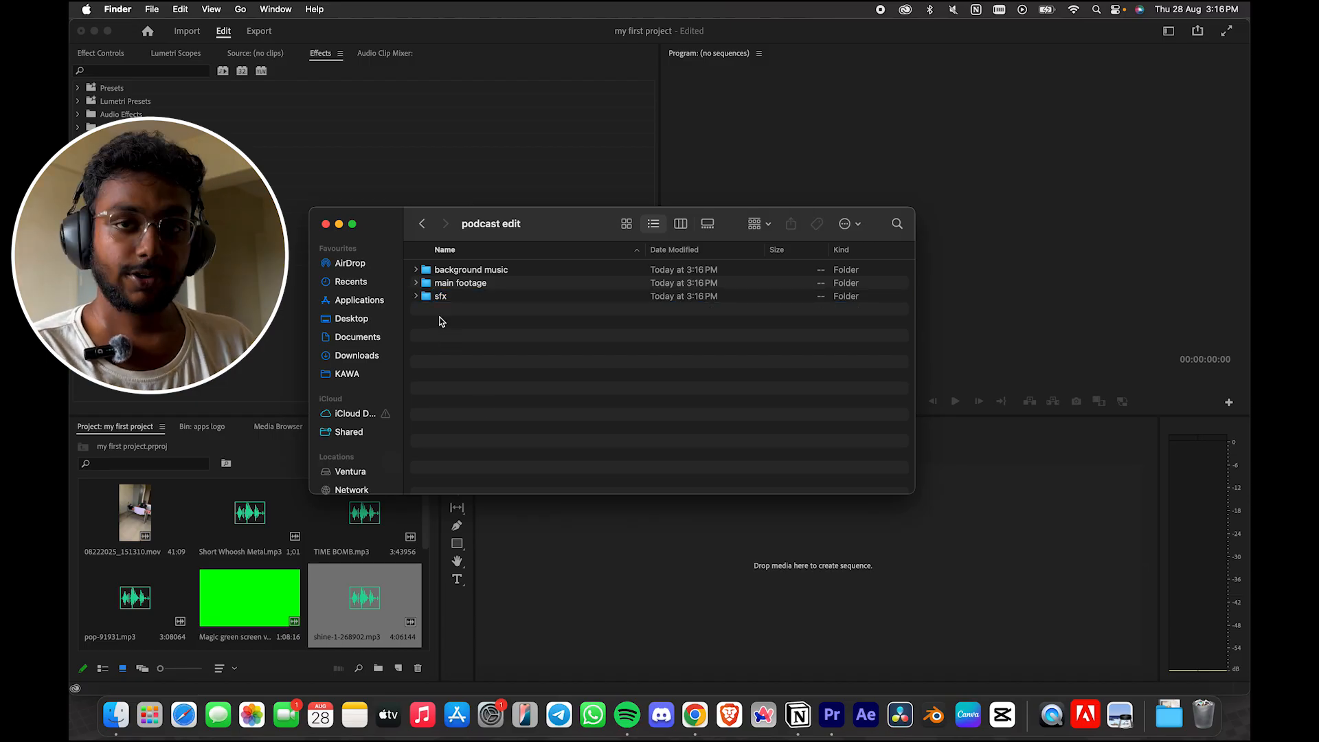
# Step: Add a subfolder named "brolls" alongside the other folders in podcast edit
pyautogui.rightClick(440, 321)
pyautogui.click(452, 322)
pyautogui.write('b')
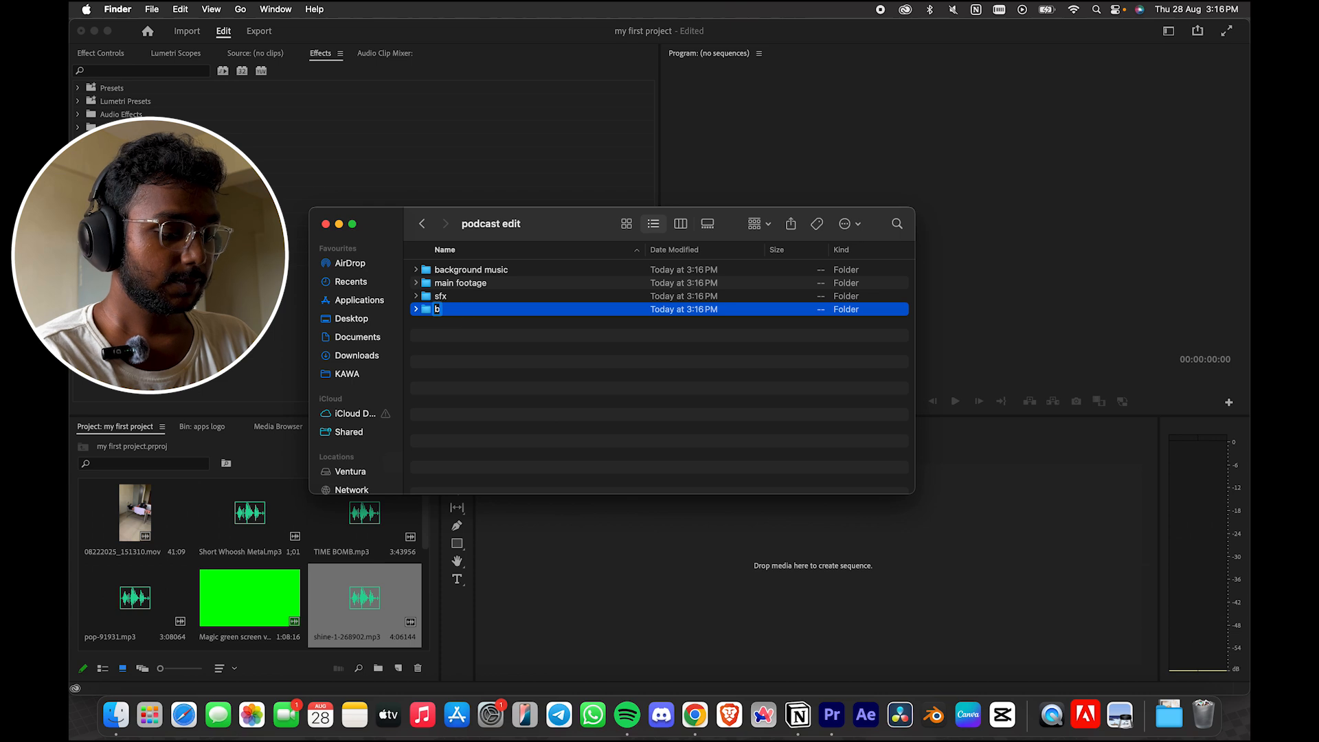
pyautogui.write('rolls')
pyautogui.press('Return')
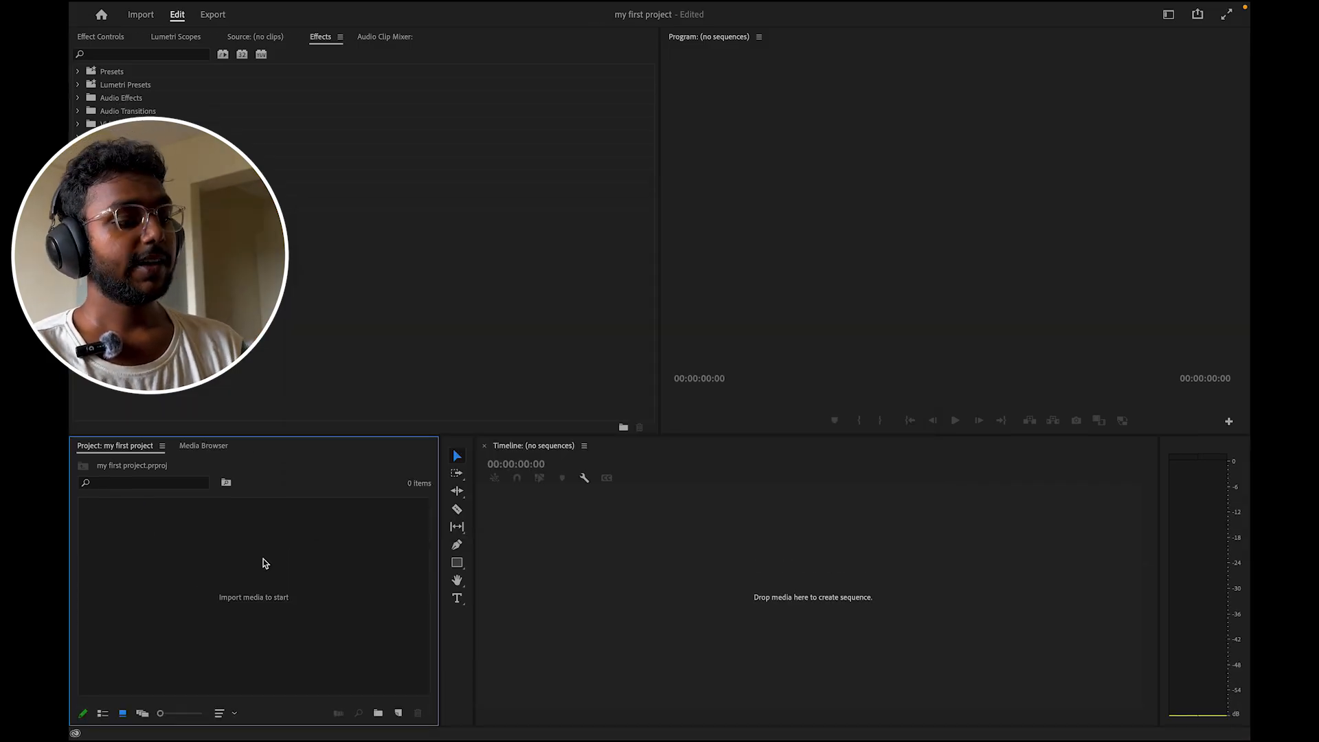
# Step: In Premiere Pro, import the podcast edit folder from the untitled folder in Downloads into the empty project
pyautogui.rightClick(263, 563)
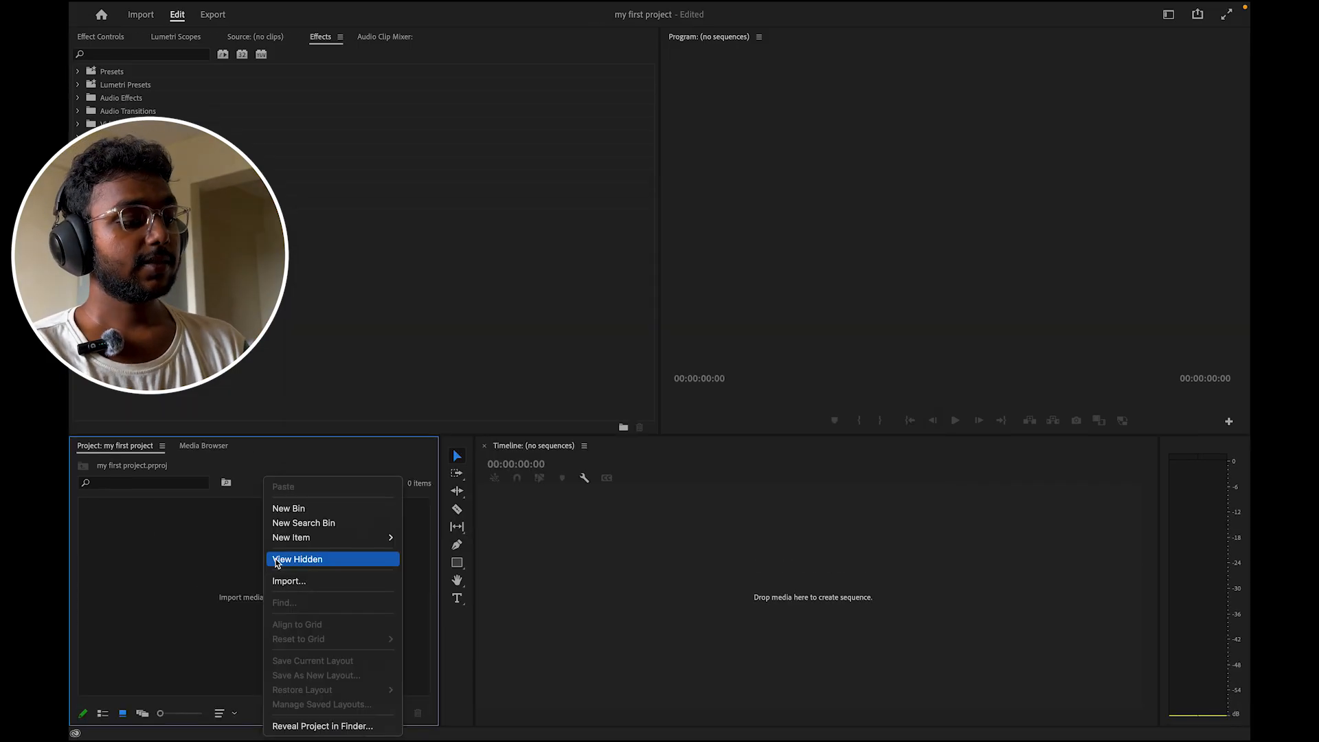
pyautogui.click(318, 586)
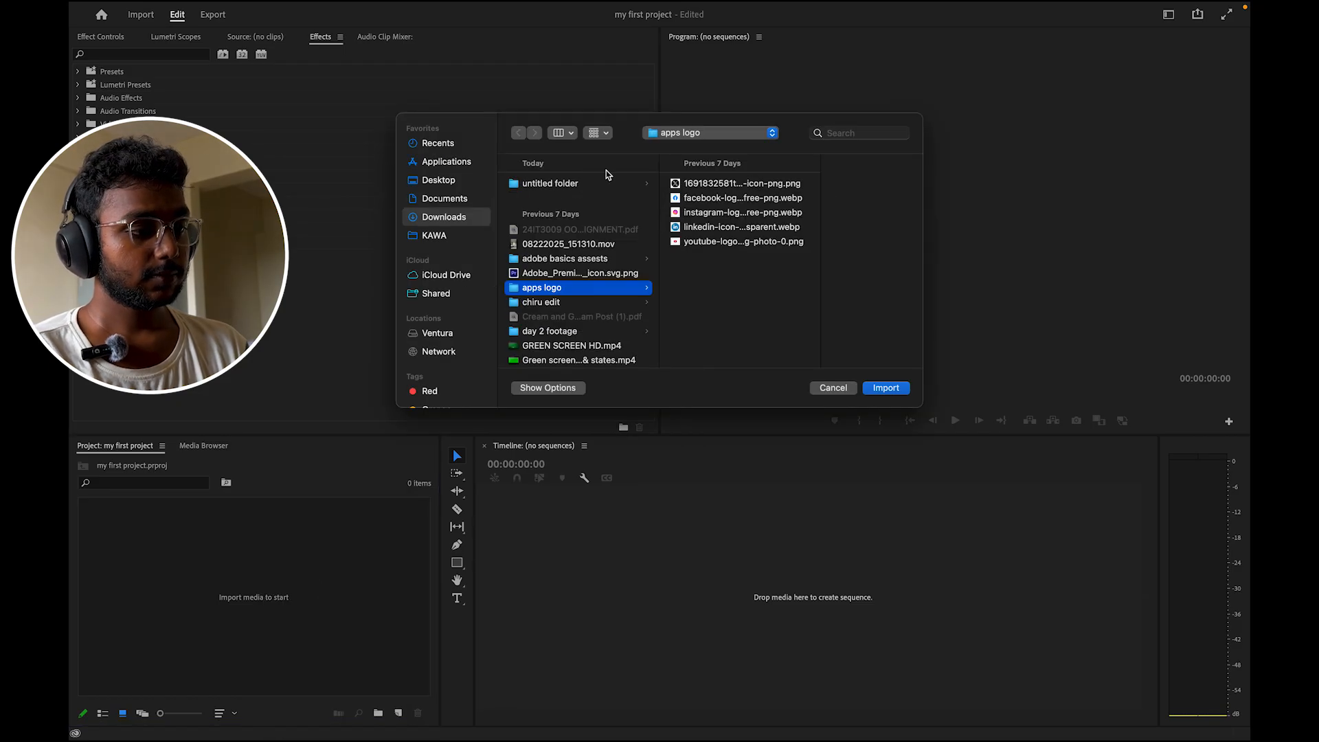
pyautogui.click(601, 183)
pyautogui.click(718, 184)
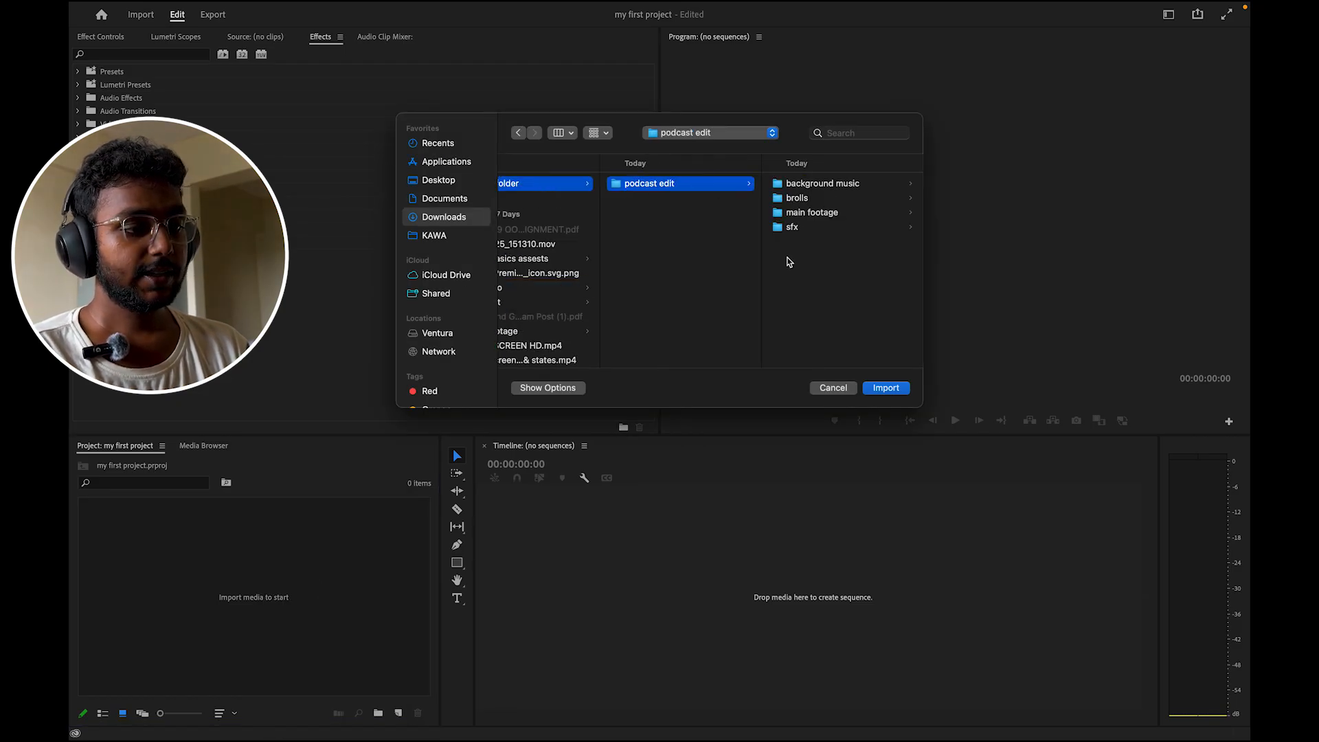
pyautogui.click(885, 388)
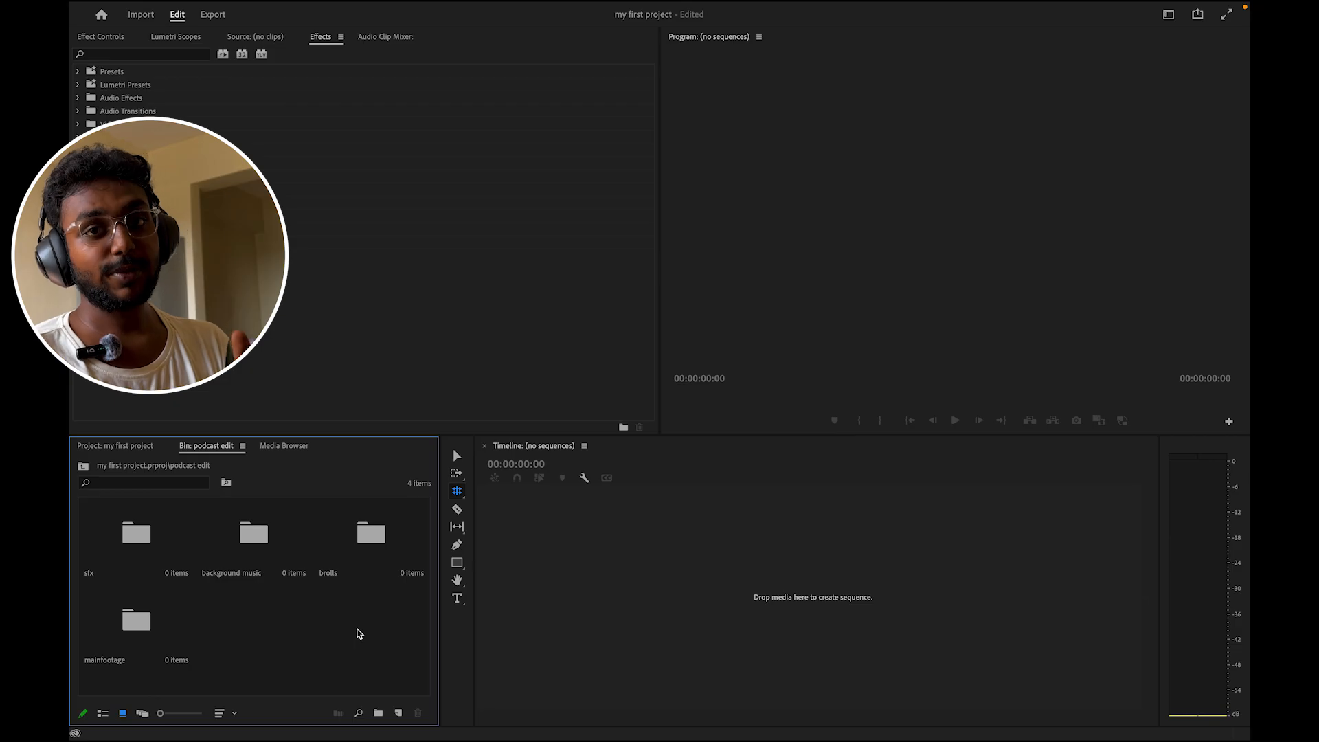
# Step: Save the project and add a new bin named "logos png" inside the podcast edit bin
pyautogui.hotkey('ctrl', 's')
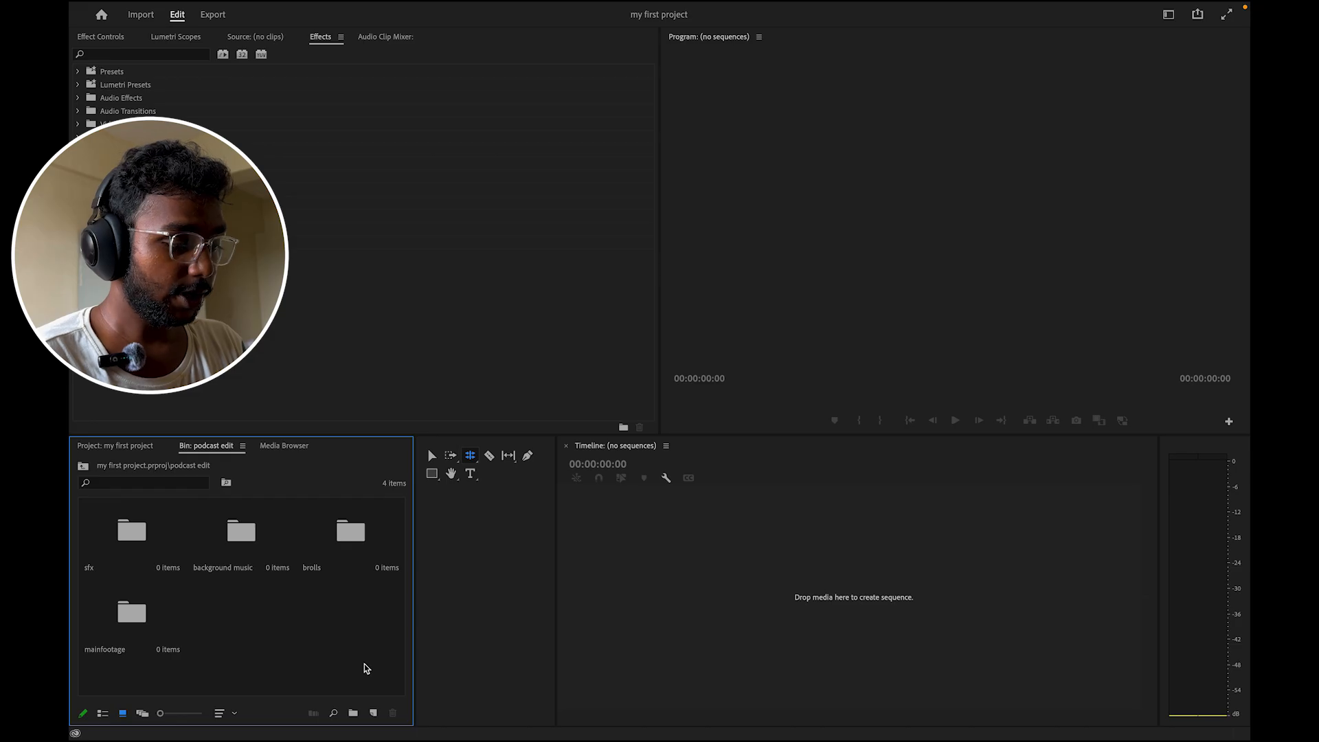
pyautogui.click(353, 715)
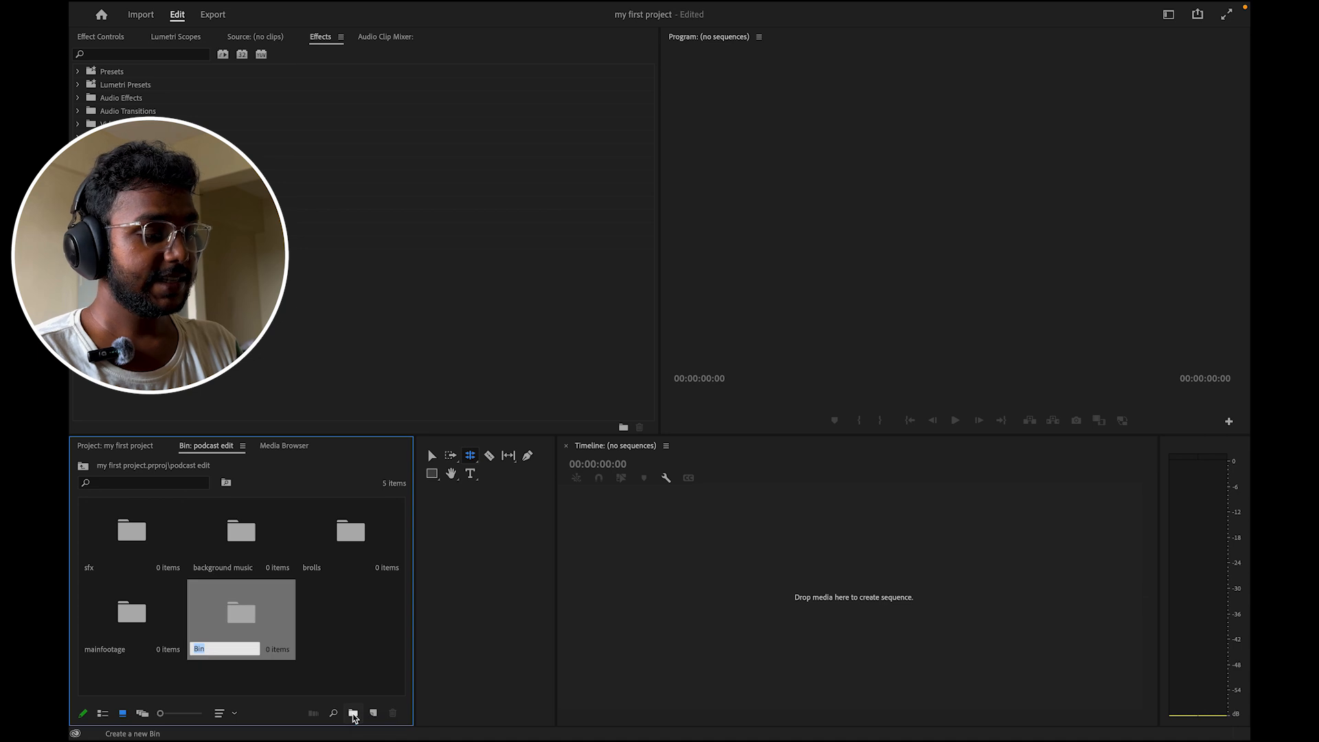
pyautogui.write('logos')
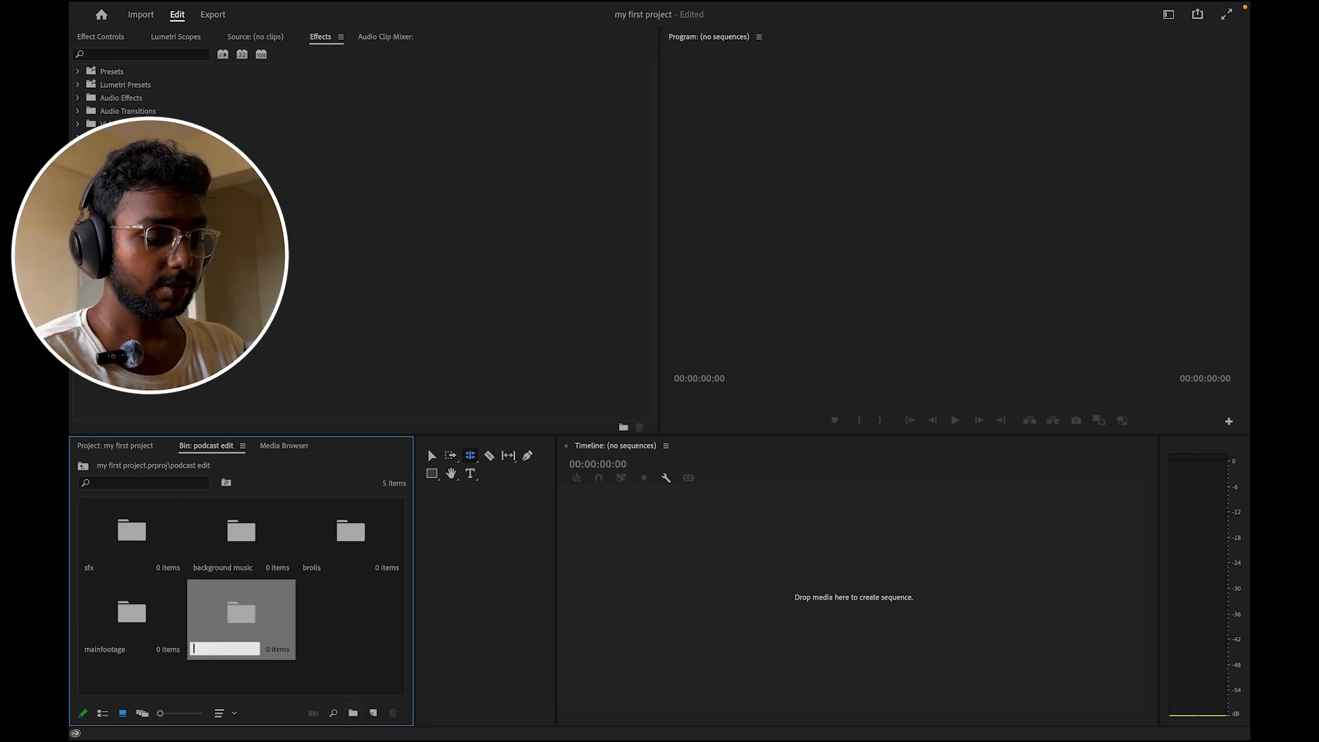
pyautogui.write(' p')
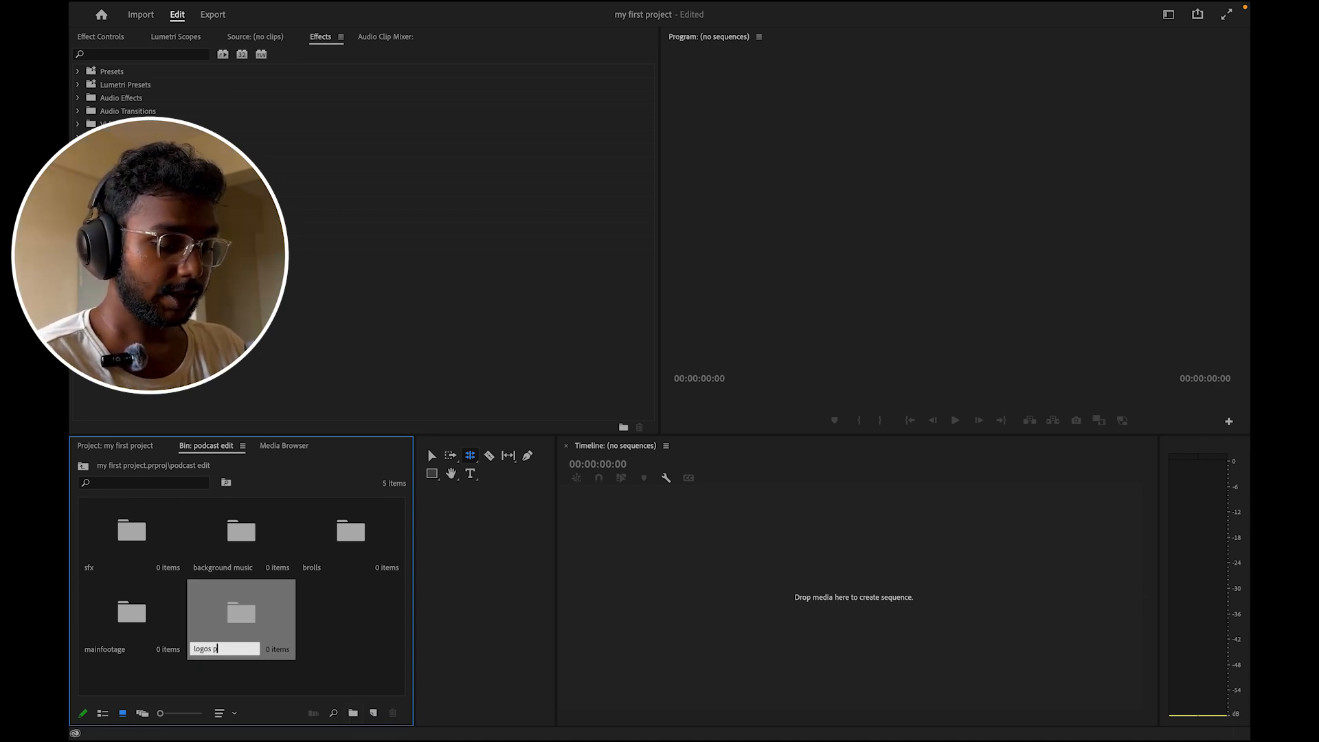
pyautogui.write('ng')
pyautogui.press('Tab')
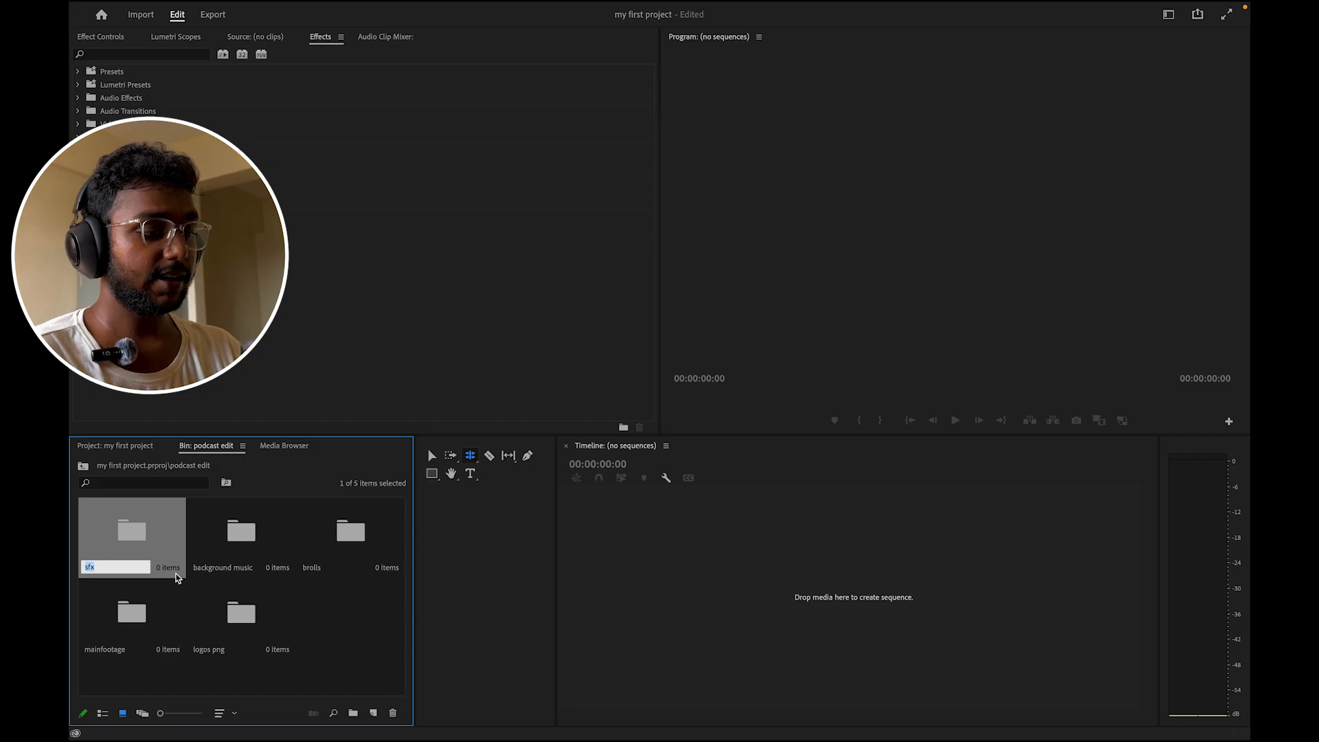
pyautogui.click(330, 623)
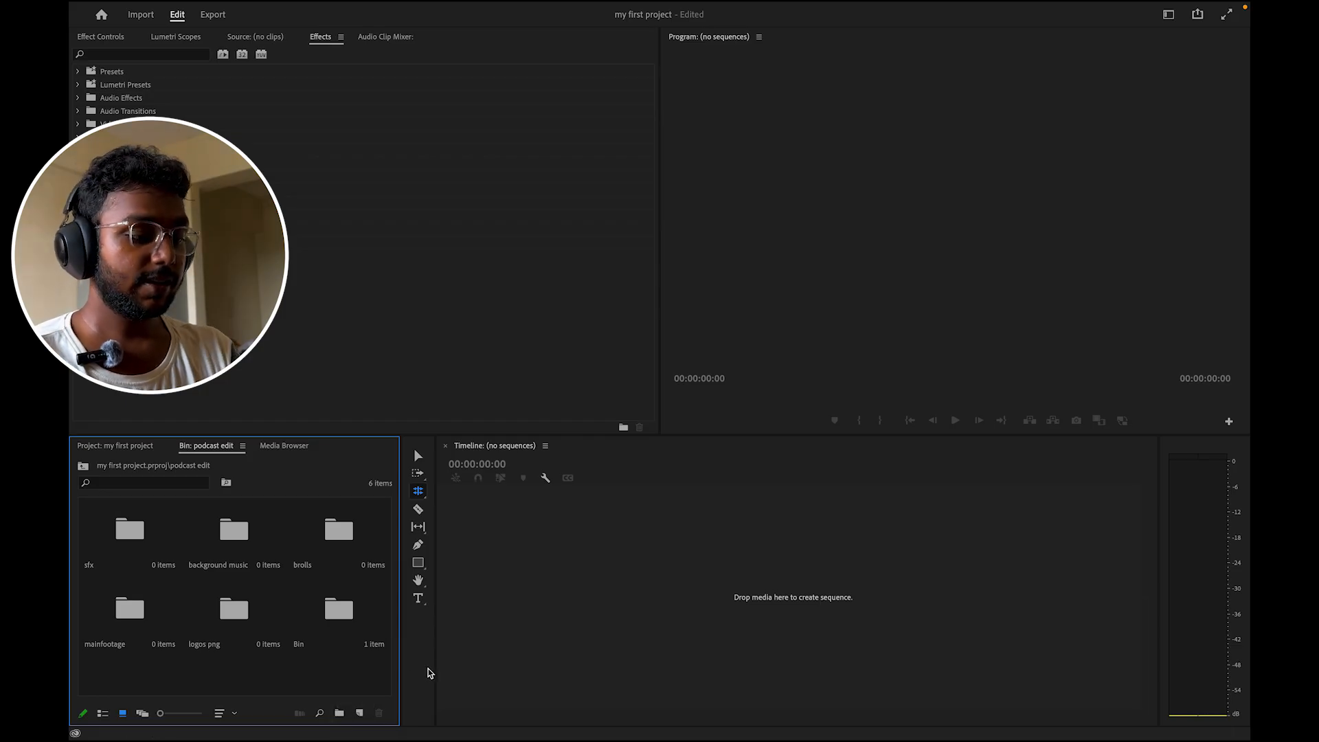
# Step: Narrow the podcast edit bin area to a single column of folders, and widen it back to three columns
pyautogui.moveTo(425, 672); pyautogui.dragTo(205, 696)
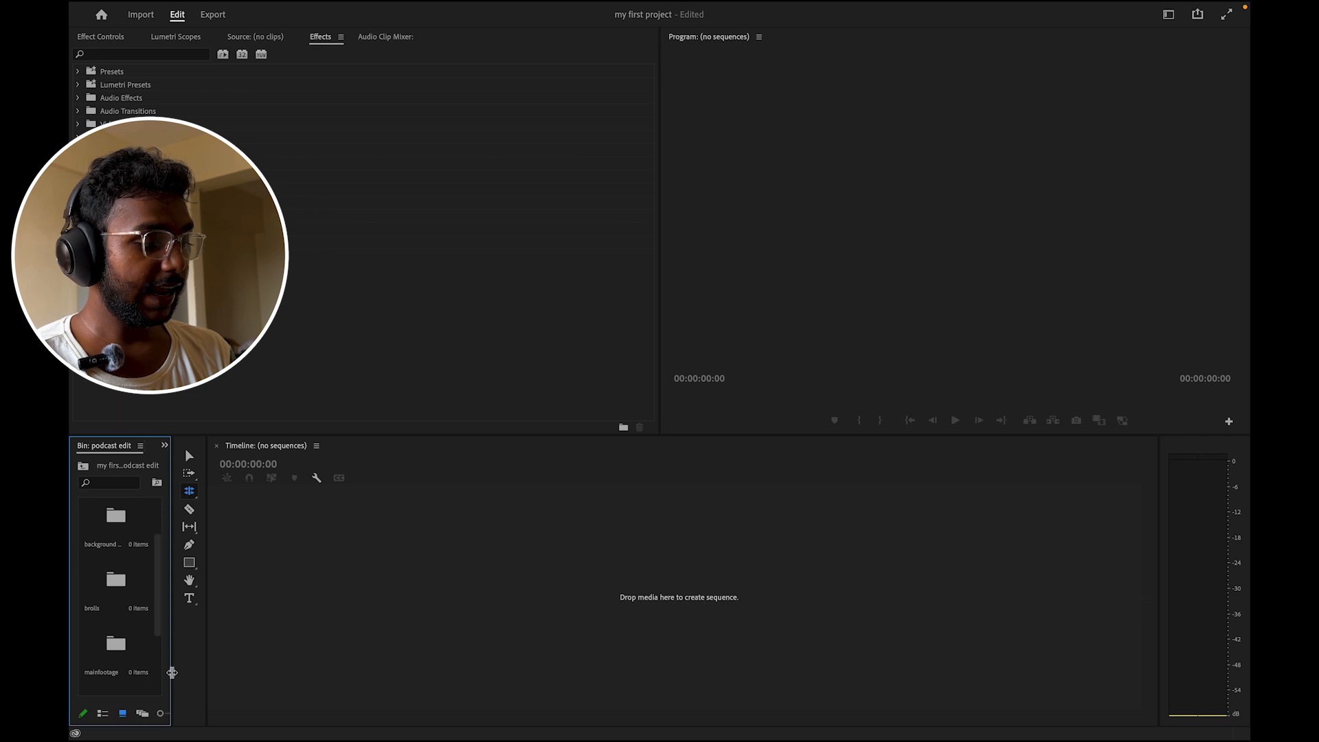
pyautogui.moveTo(172, 672); pyautogui.dragTo(390, 672)
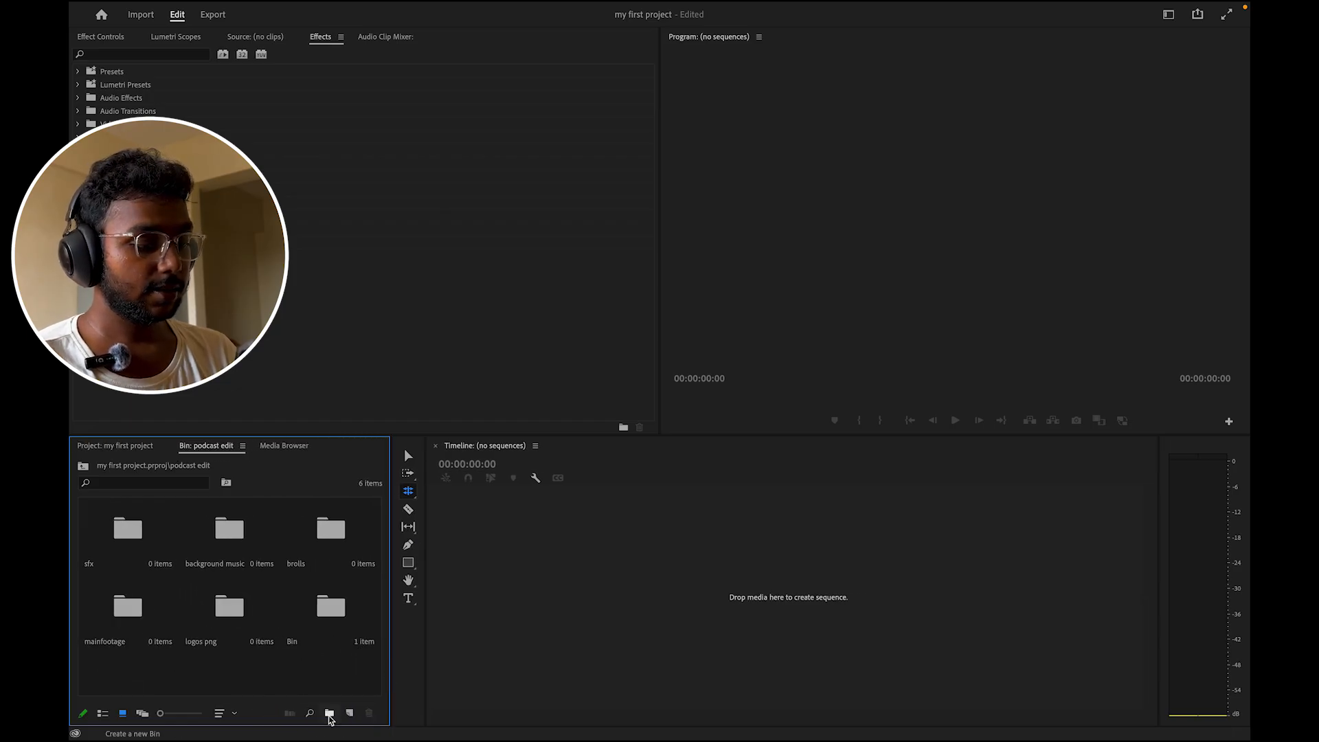